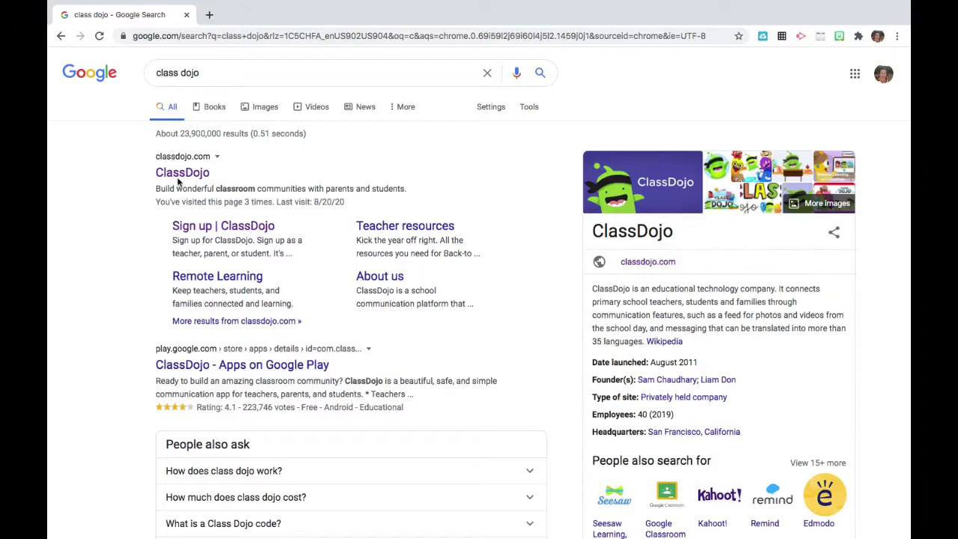
# Open the ClassDojo website from the search results to reach the teacher launchpad.
pyautogui.click(181, 173)
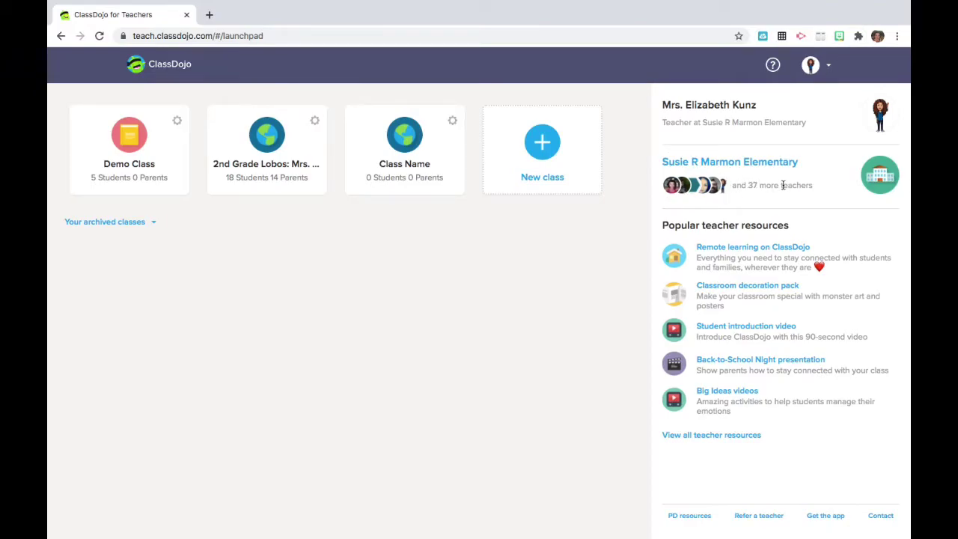
# Start a new class named 'Class Name' with the grade set to 2nd Grade.
pyautogui.click(543, 145)
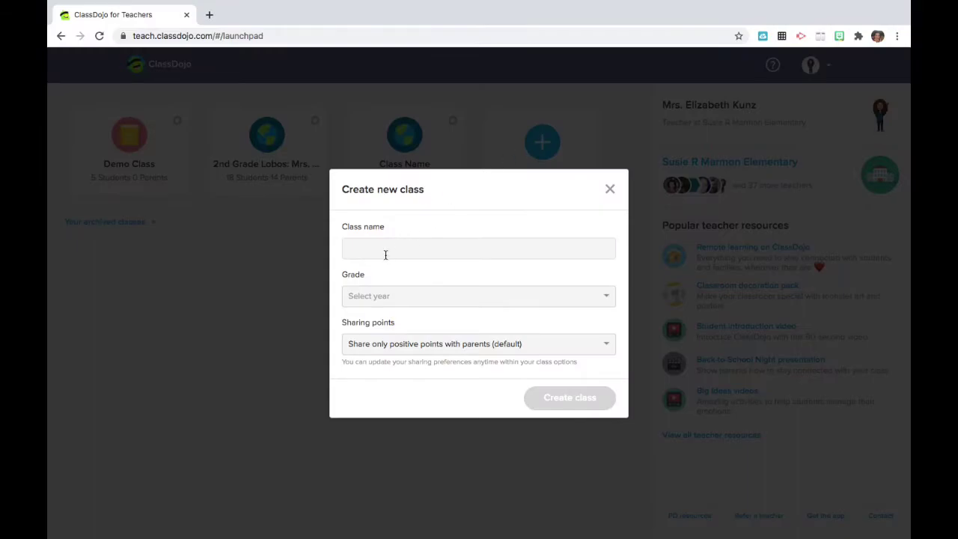
pyautogui.click(384, 251)
pyautogui.write('Clas')
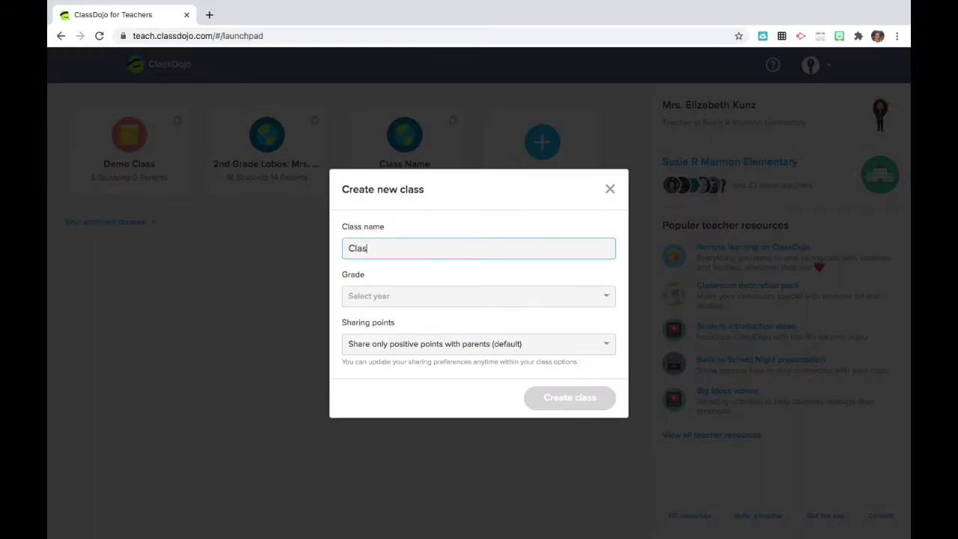
pyautogui.write('s Name')
pyautogui.click(397, 296)
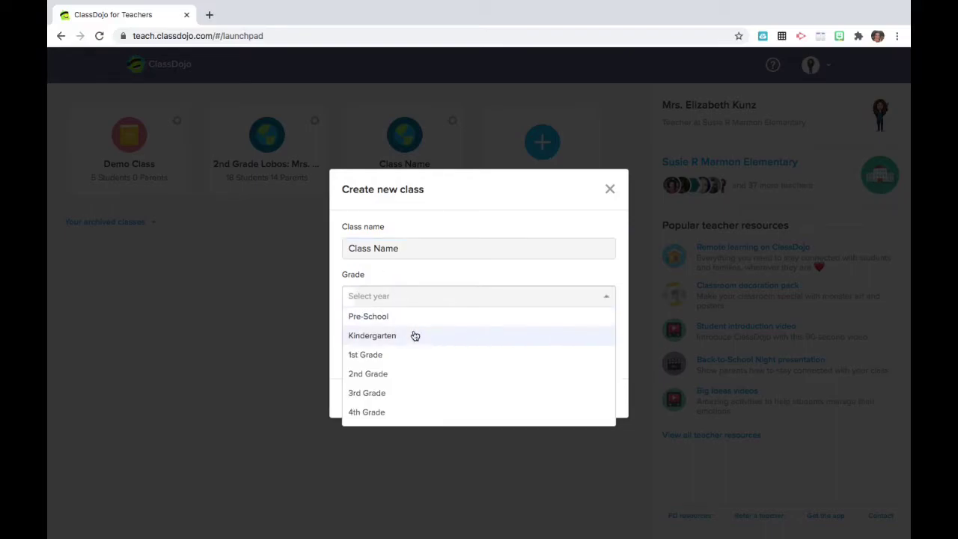
pyautogui.click(395, 380)
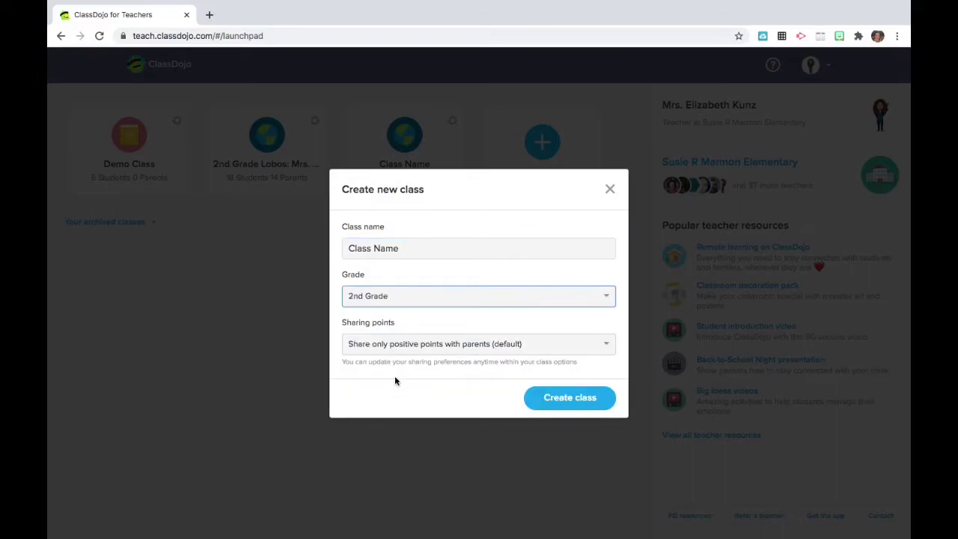
# Set point sharing to Share all points with parents and create the class.
pyautogui.click(492, 349)
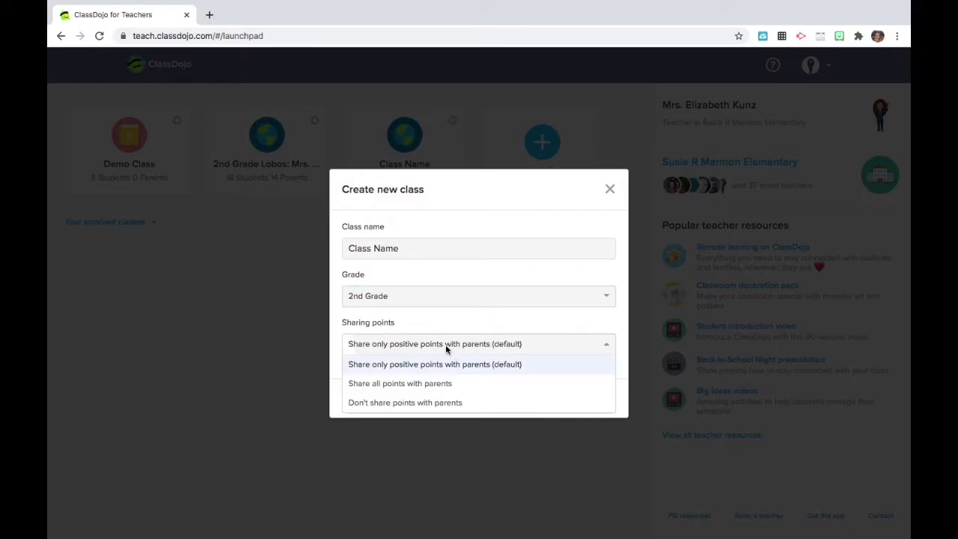
pyautogui.click(438, 384)
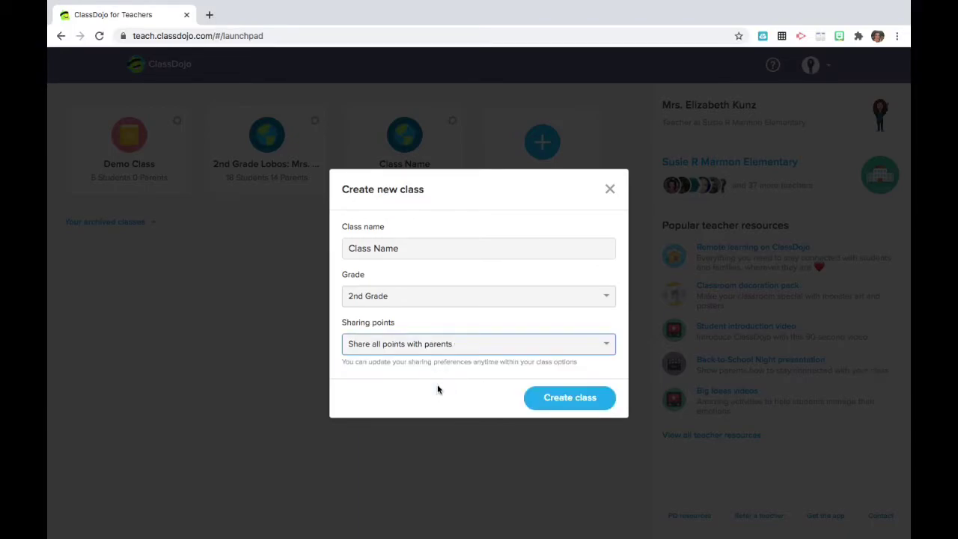
pyautogui.click(602, 346)
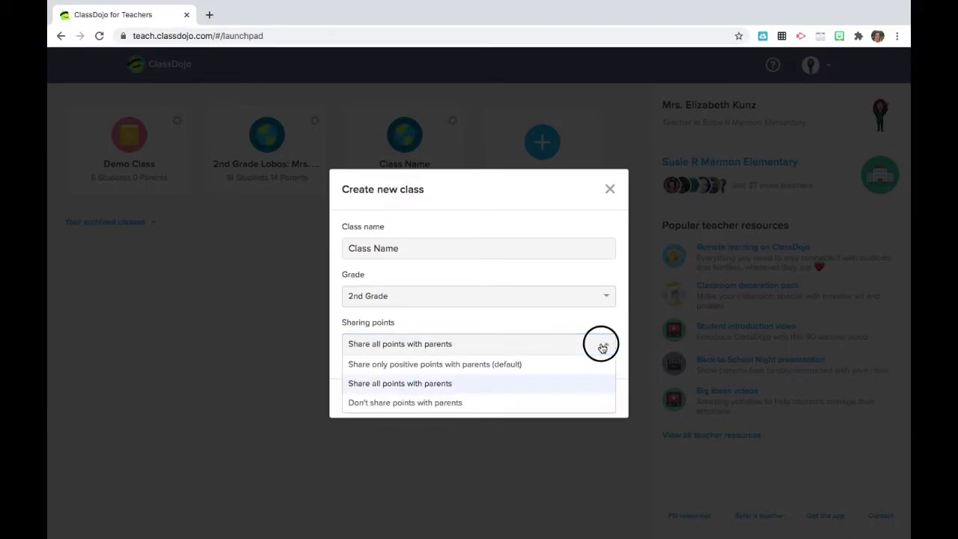
pyautogui.click(460, 404)
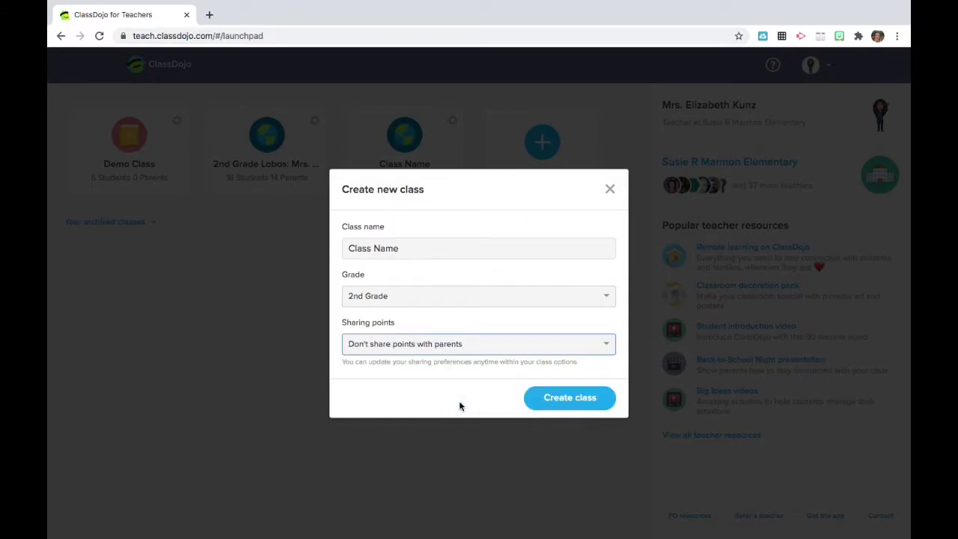
pyautogui.click(468, 343)
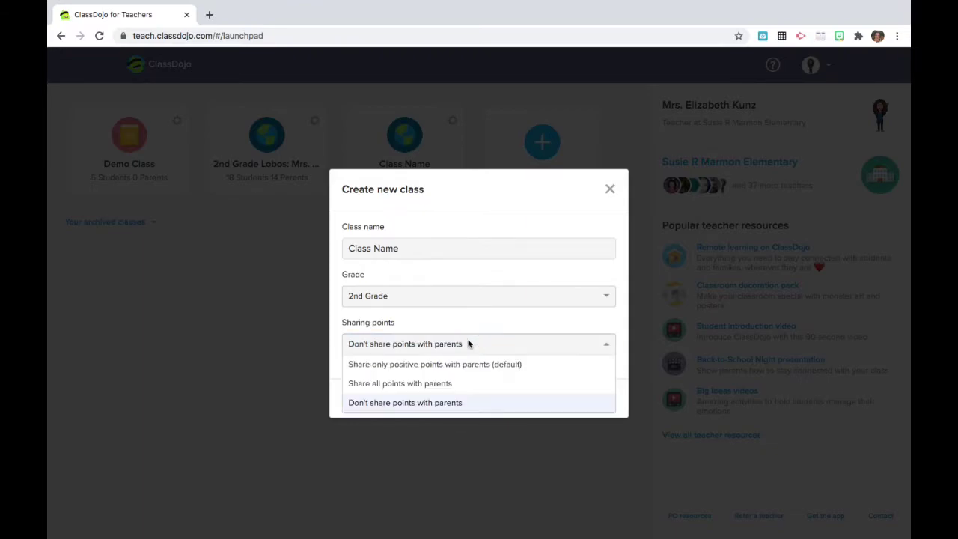
pyautogui.click(448, 384)
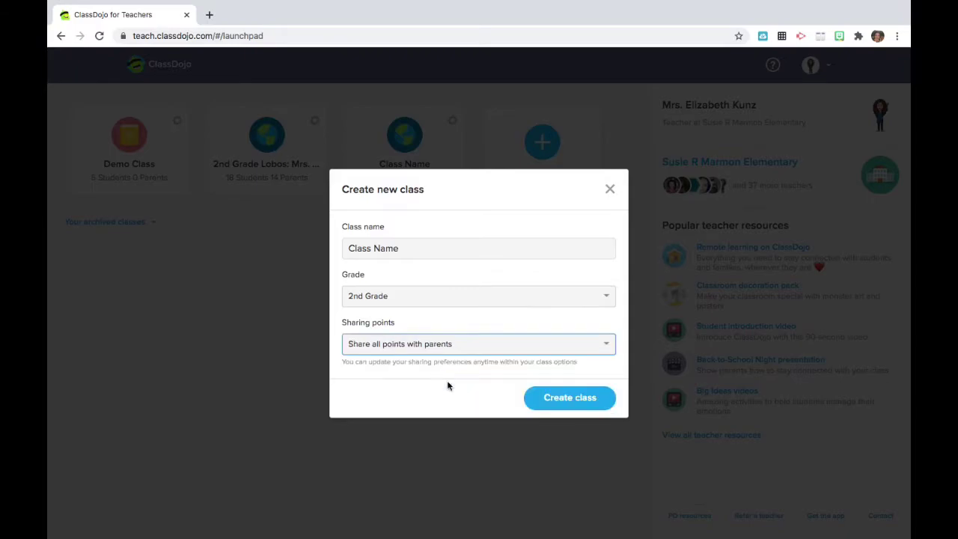
pyautogui.click(551, 400)
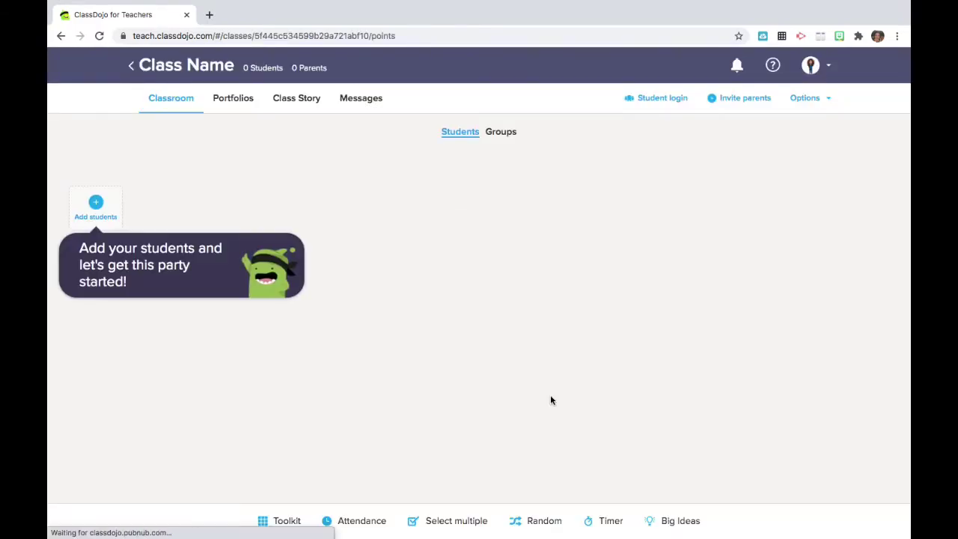
# Add the student 'First Last', then switch to the copy-and-paste student list import.
pyautogui.click(95, 204)
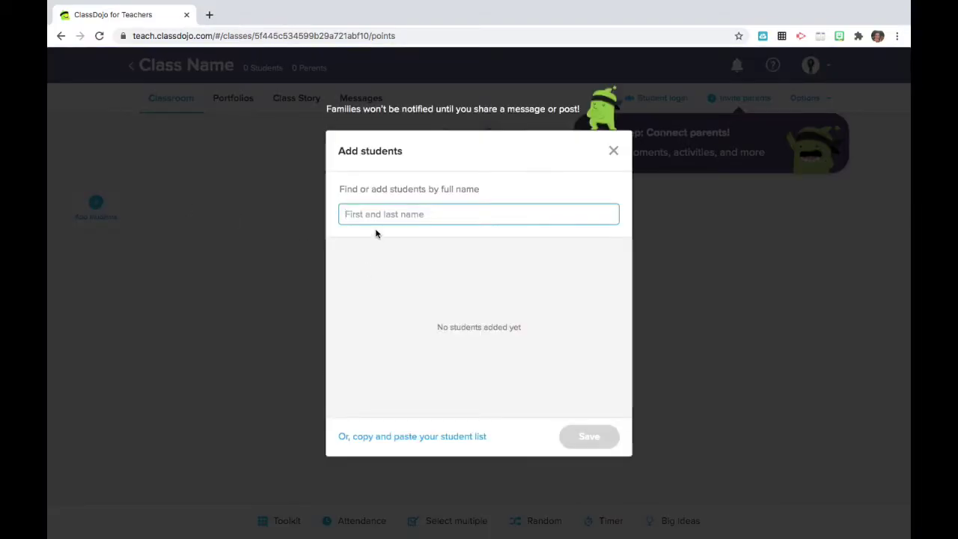
pyautogui.write('Fir')
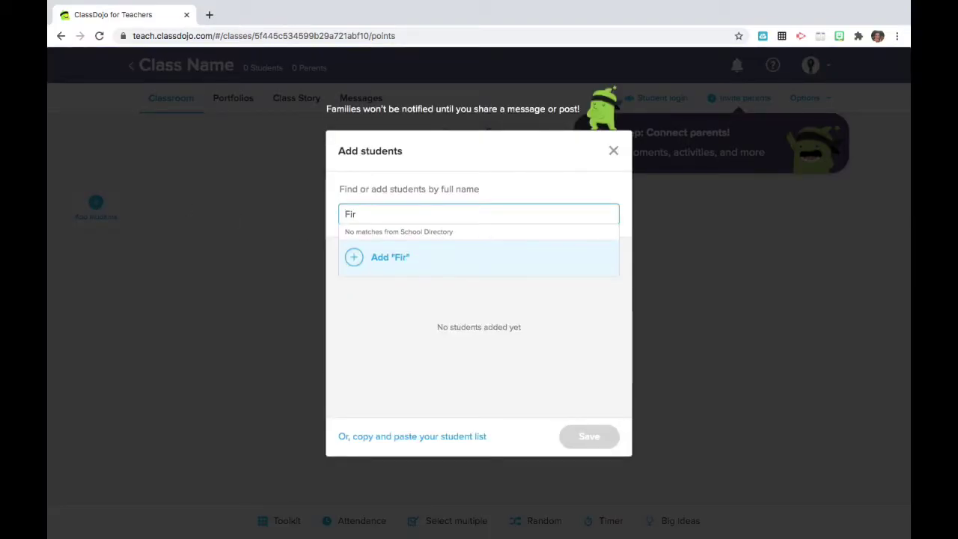
pyautogui.write('st Last')
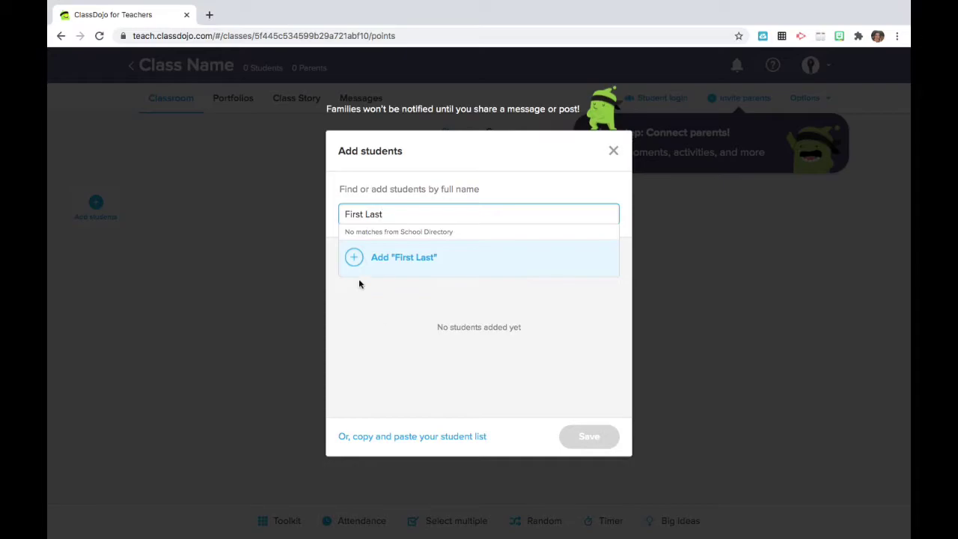
pyautogui.click(355, 267)
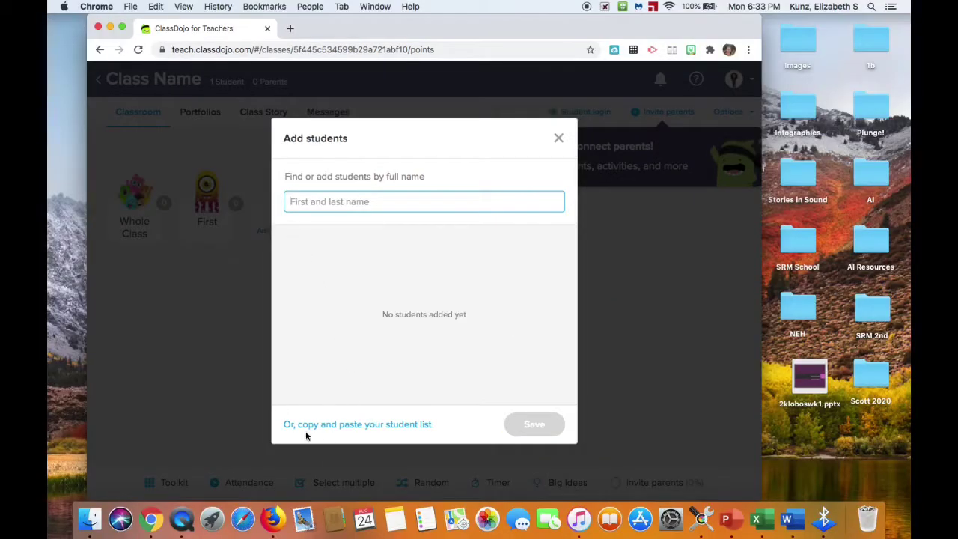
pyautogui.click(330, 432)
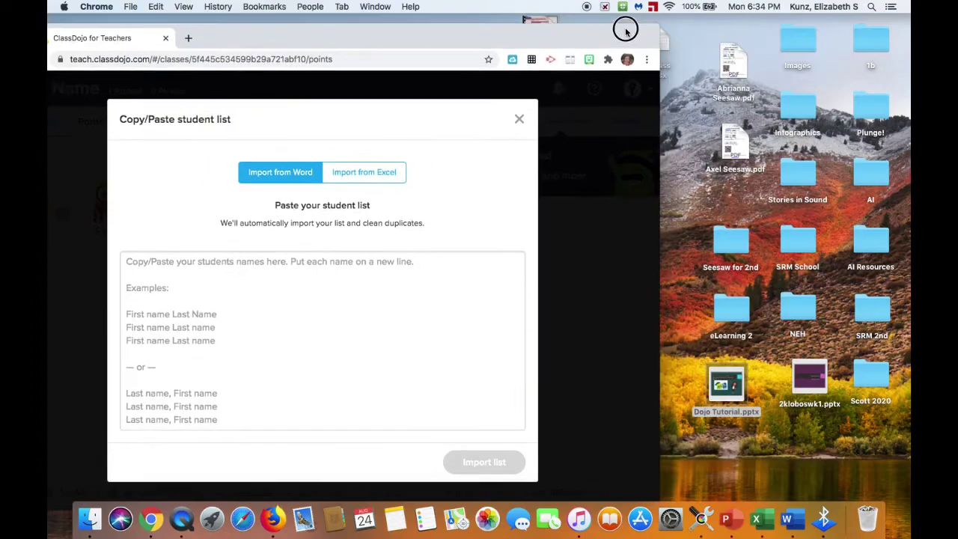
pyautogui.moveTo(625, 29); pyautogui.dragTo(520, 54)
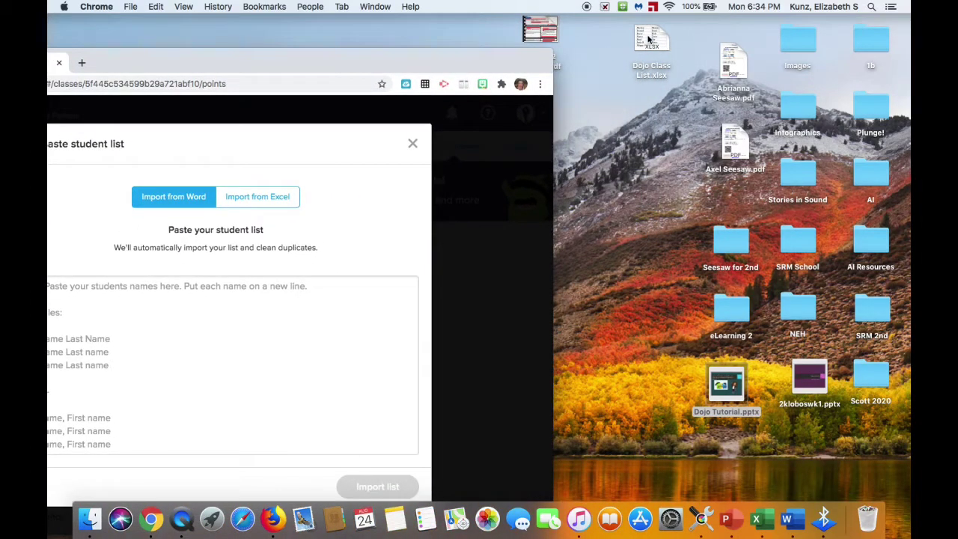
# Copy the seven student names in A1:B7 of Dojo Class List.xlsx, then close the workbook.
pyautogui.doubleClick(648, 38)
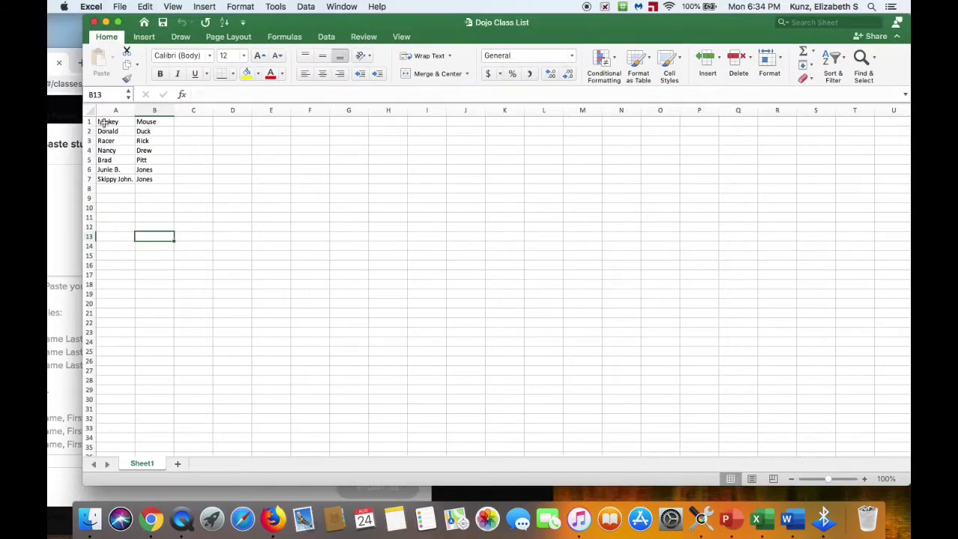
pyautogui.moveTo(102, 122); pyautogui.dragTo(144, 179)
pyautogui.press('super+c')
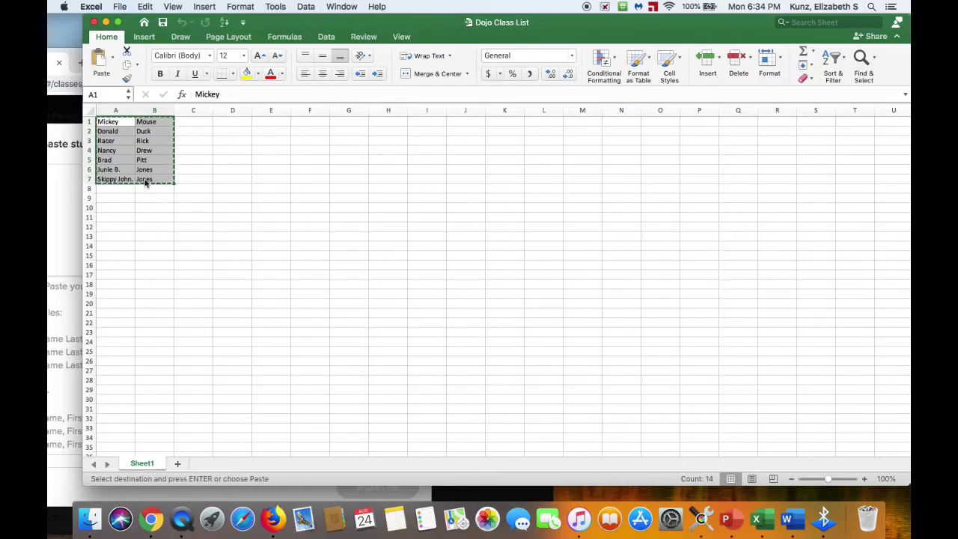
pyautogui.click(193, 197)
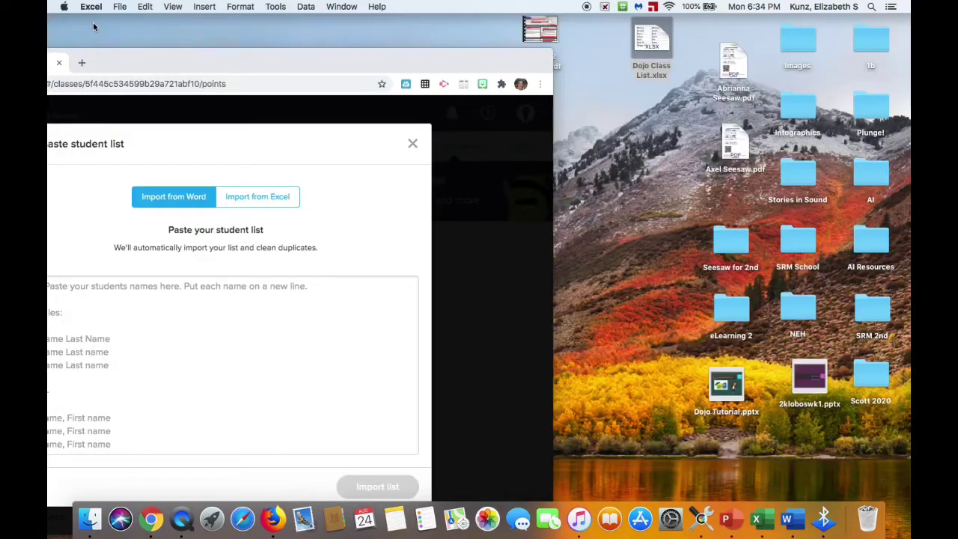
pyautogui.click(94, 22)
# Paste the seven names into the Copy/Paste box and import them in first-then-last order.
pyautogui.moveTo(285, 61); pyautogui.dragTo(564, 27)
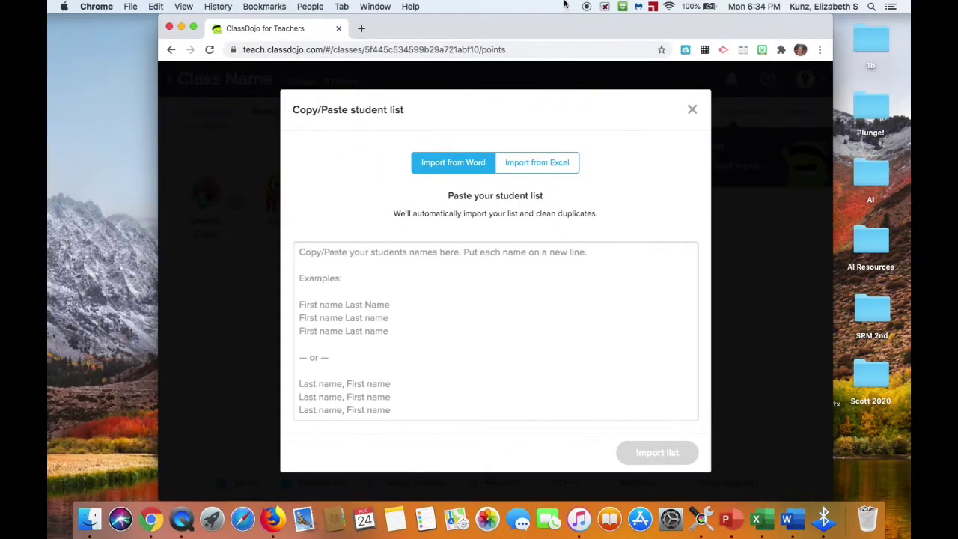
pyautogui.click(193, 28)
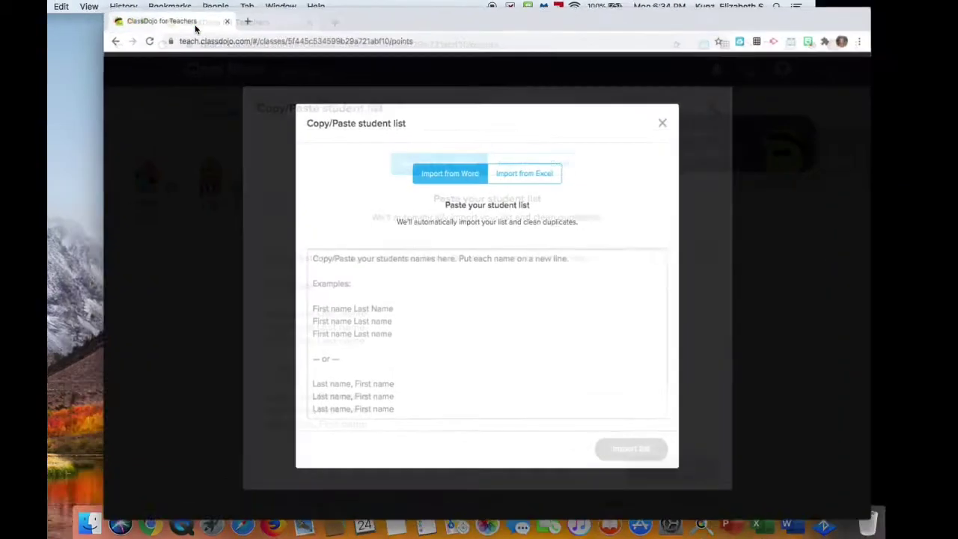
pyautogui.click(302, 272)
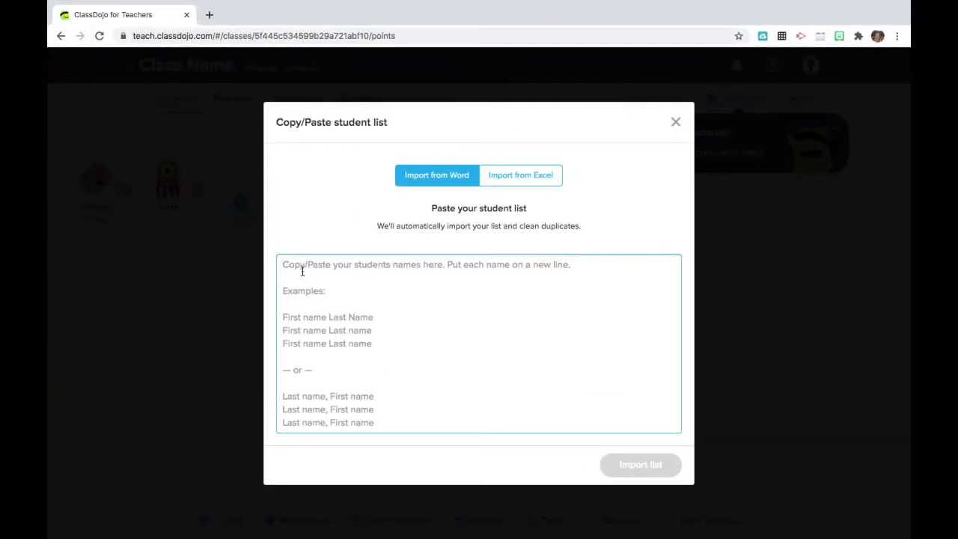
pyautogui.press('super+v')
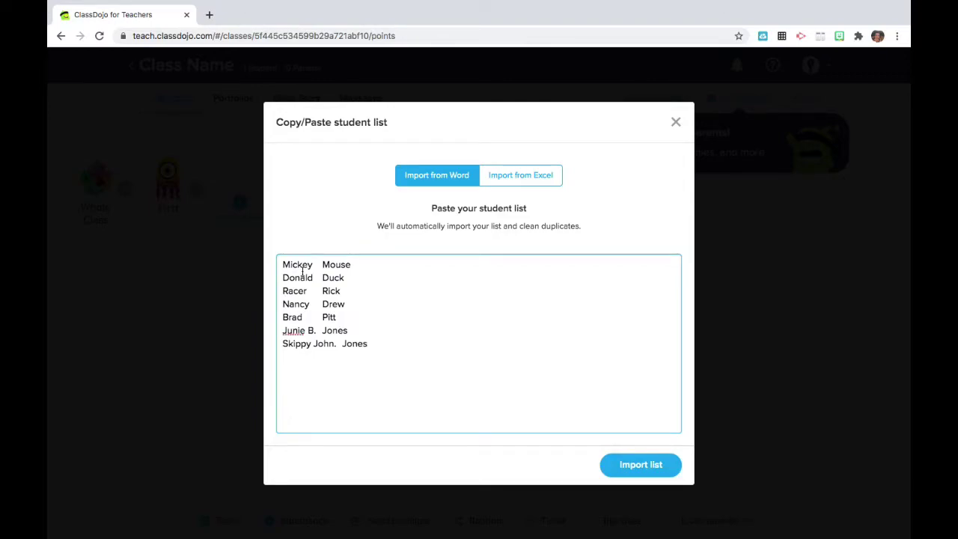
pyautogui.click(636, 466)
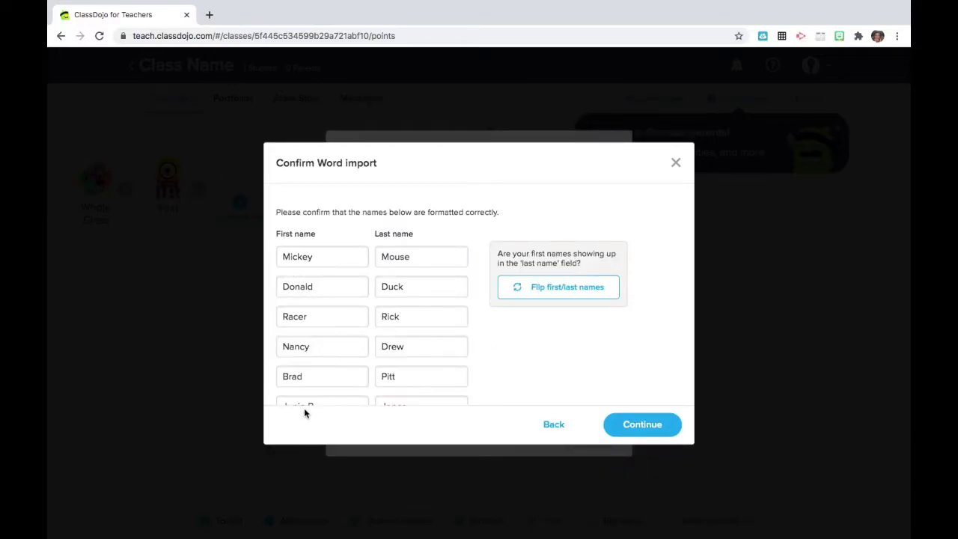
pyautogui.click(527, 290)
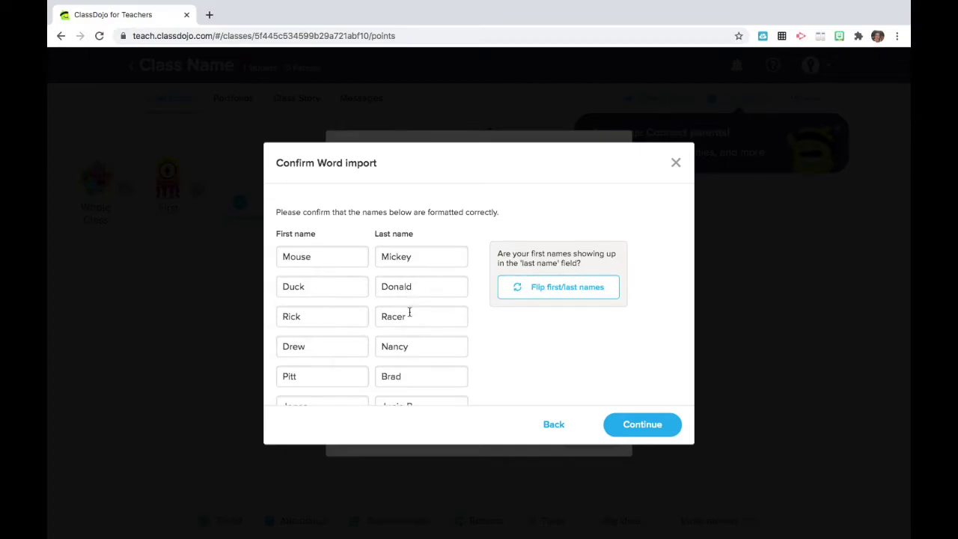
pyautogui.click(526, 294)
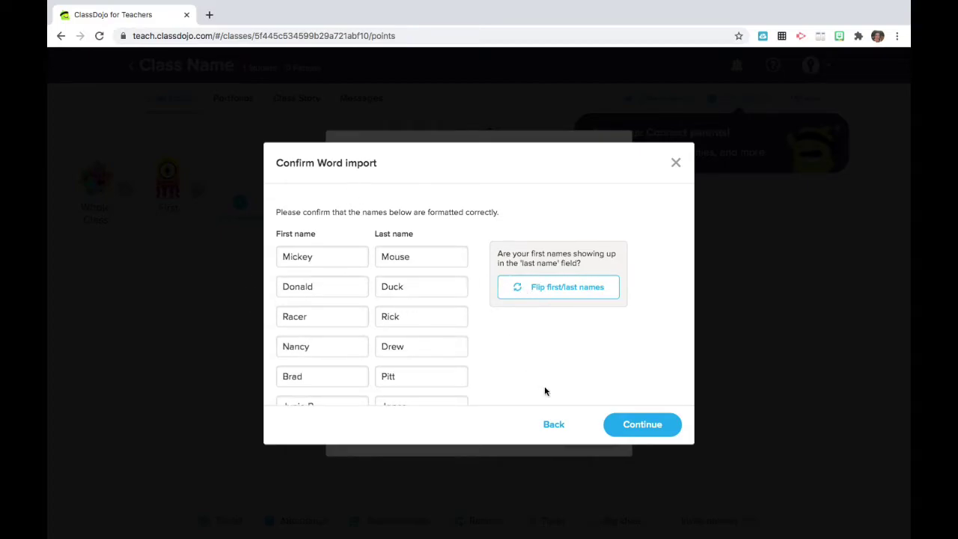
# Accept the imported names, add one more student by name, and save the roster.
pyautogui.click(645, 425)
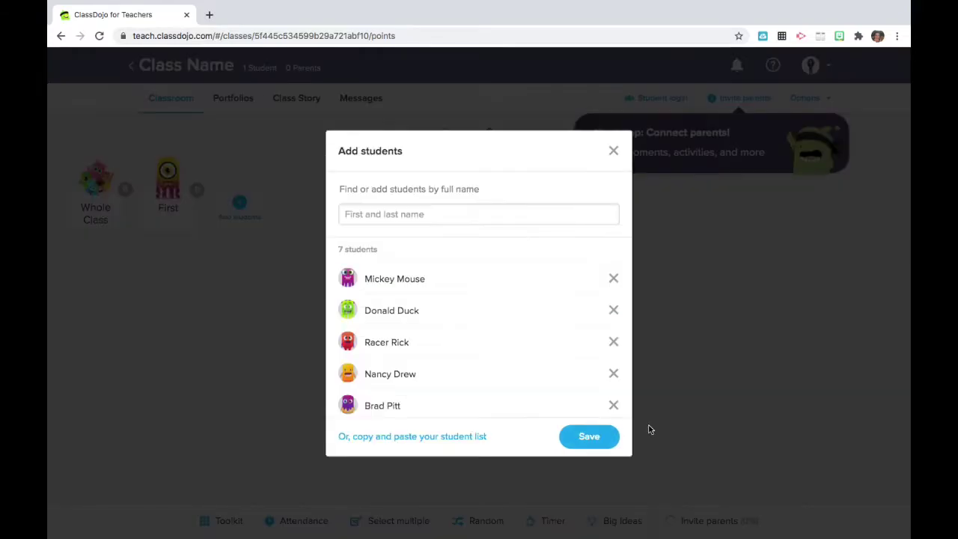
pyautogui.click(402, 213)
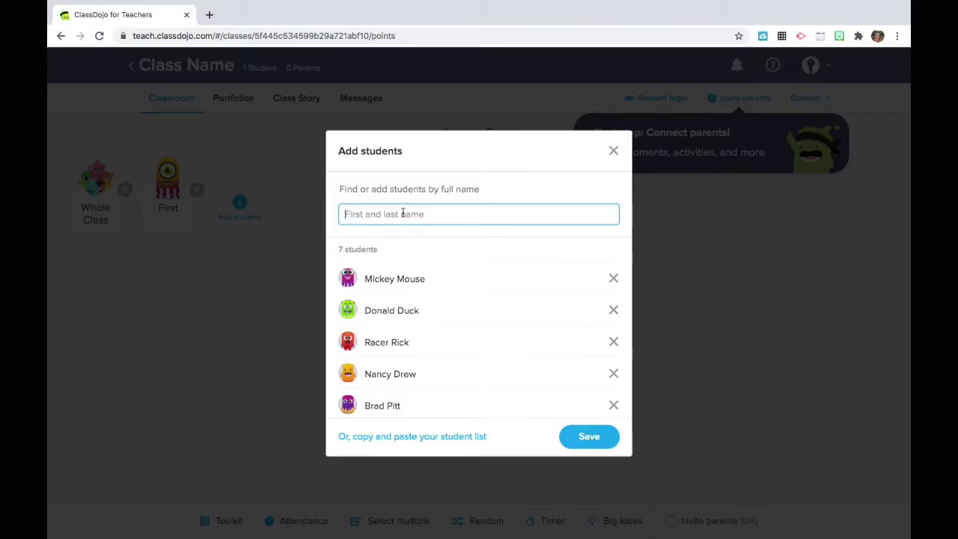
pyautogui.write('Elm')
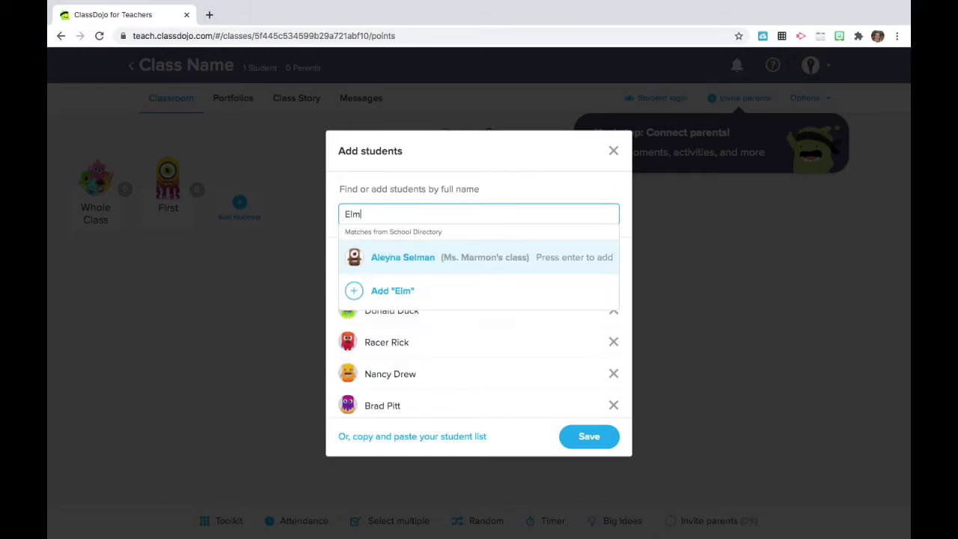
pyautogui.write('ber Fudd')
pyautogui.press('BackSpace')
pyautogui.press('BackSpace')
pyautogui.press('BackSpace')
pyautogui.press('BackSpace')
pyautogui.press('BackSpace')
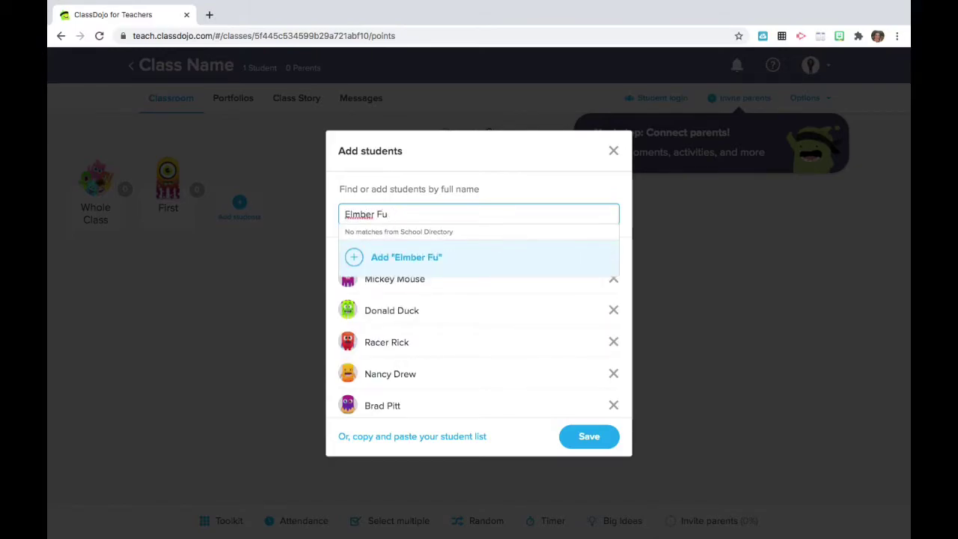
pyautogui.press('BackSpace')
pyautogui.press('BackSpace')
pyautogui.press('BackSpace')
pyautogui.write('er Fudd')
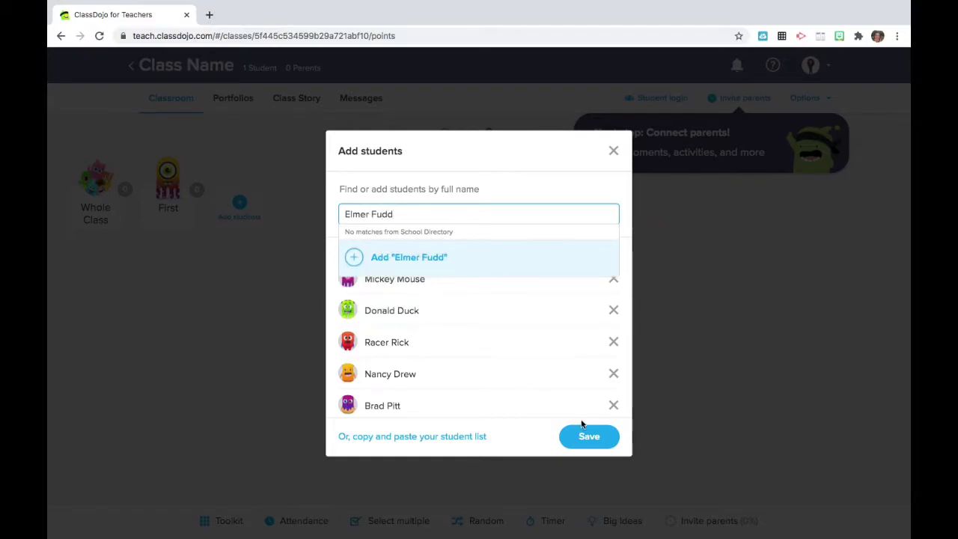
pyautogui.click(590, 438)
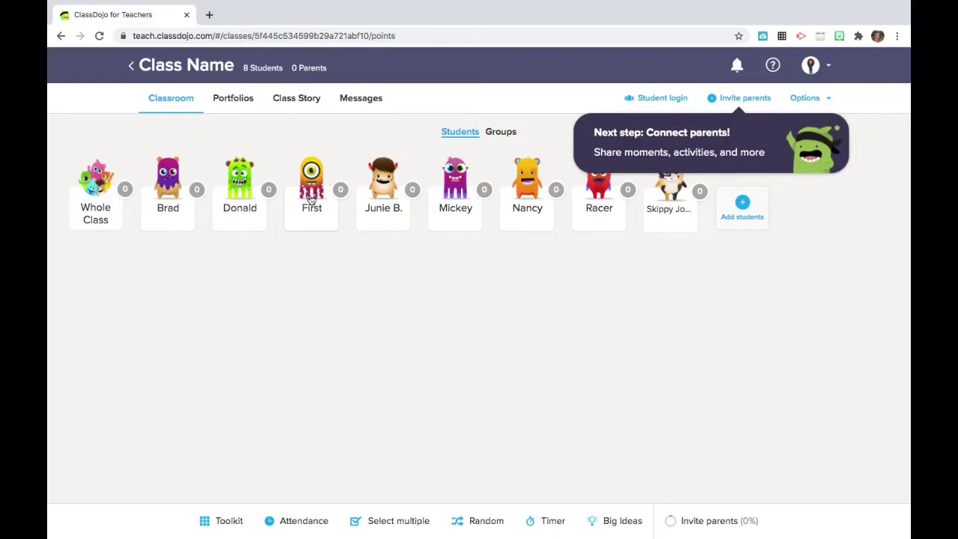
# Open the Edit class window for the 8-student class on its Info section.
pyautogui.click(133, 67)
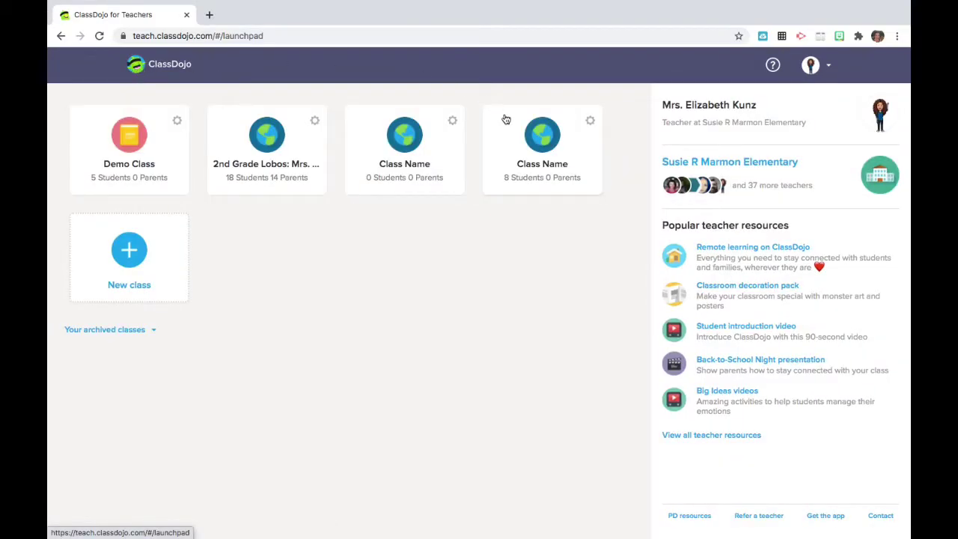
pyautogui.click(591, 122)
pyautogui.click(537, 148)
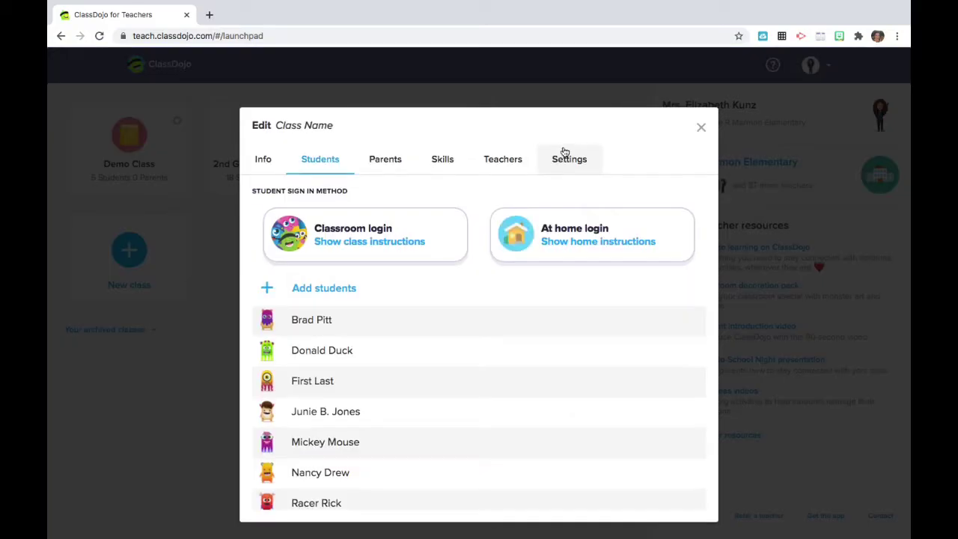
pyautogui.click(264, 160)
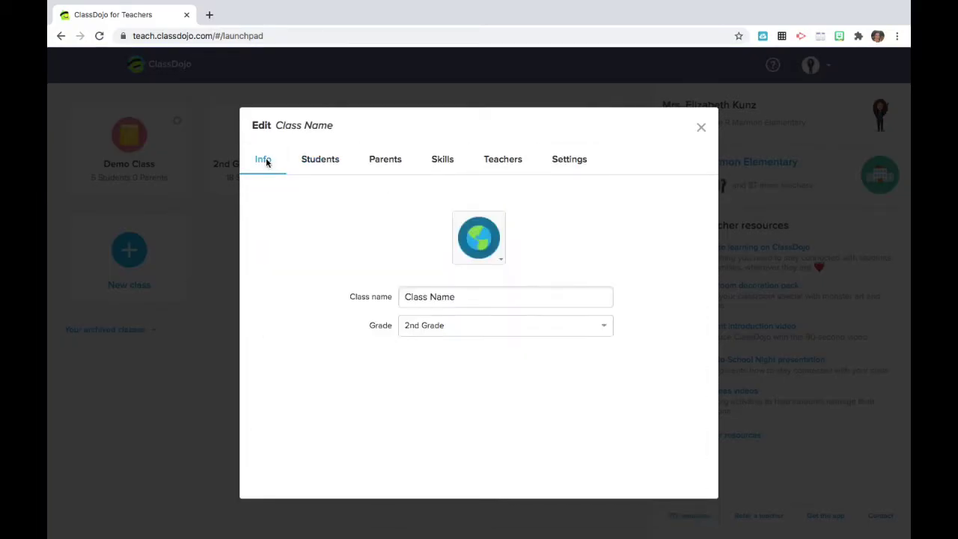
# Rename the class from 'Class Name' to 'Awesome Second Graders'.
pyautogui.doubleClick(415, 297)
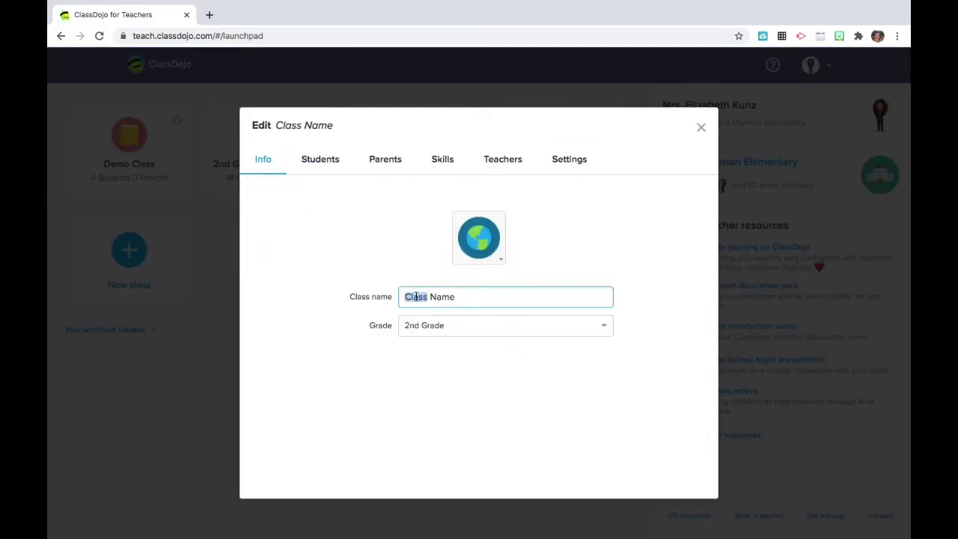
pyautogui.write('Ae')
pyautogui.press('BackSpace')
pyautogui.write('w')
pyautogui.write('esome Sec')
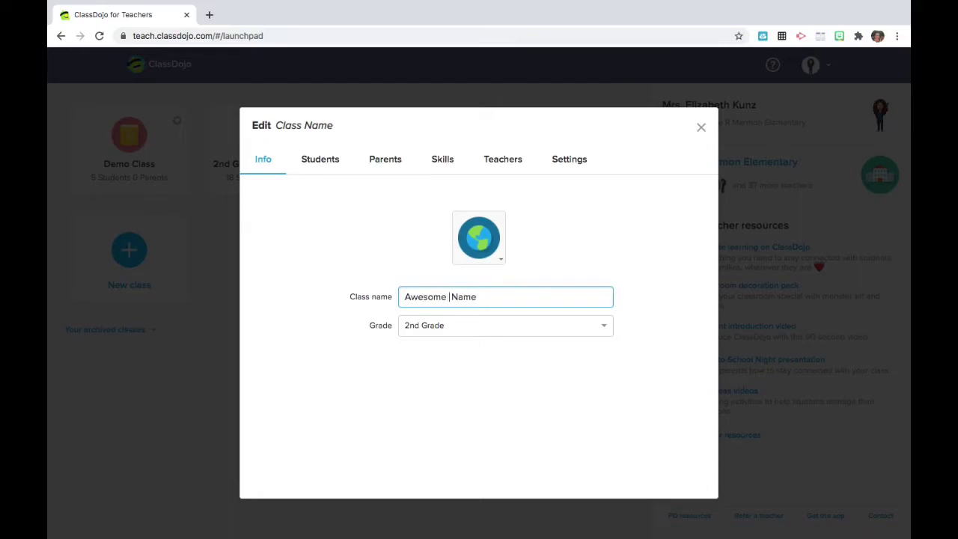
pyautogui.write('ond Graders')
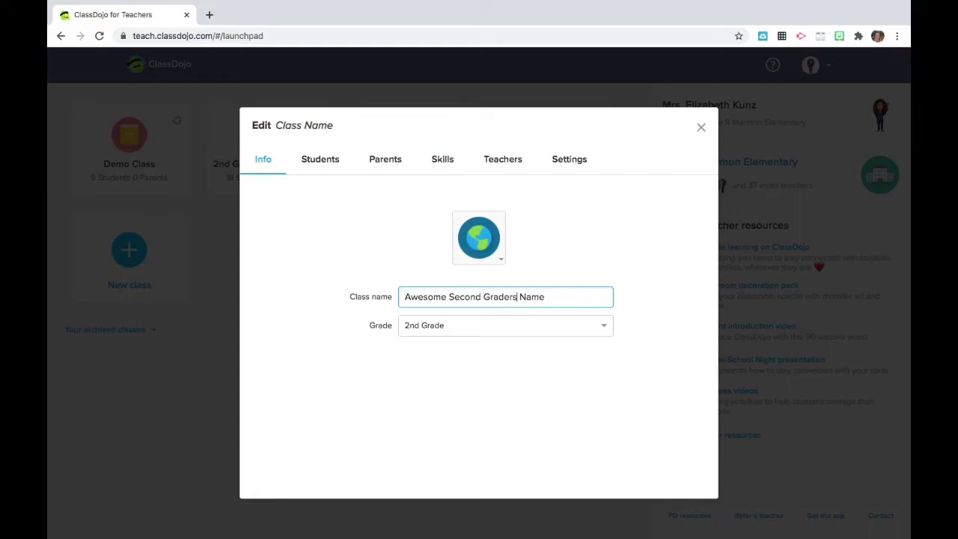
pyautogui.doubleClick(534, 298)
pyautogui.press('BackSpace')
pyautogui.press('BackSpace')
# Open the first student's avatar picker and try the grey and green monsters.
pyautogui.click(321, 161)
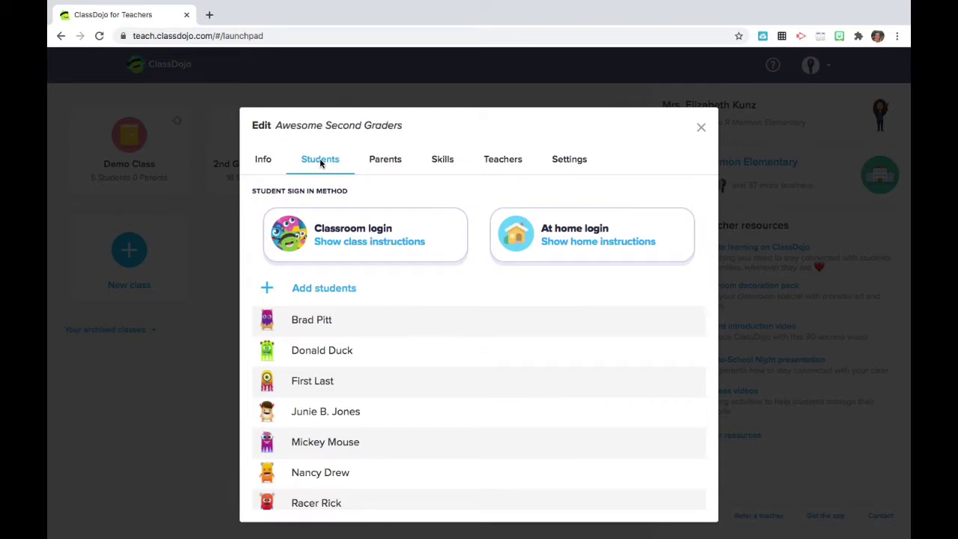
pyautogui.click(277, 321)
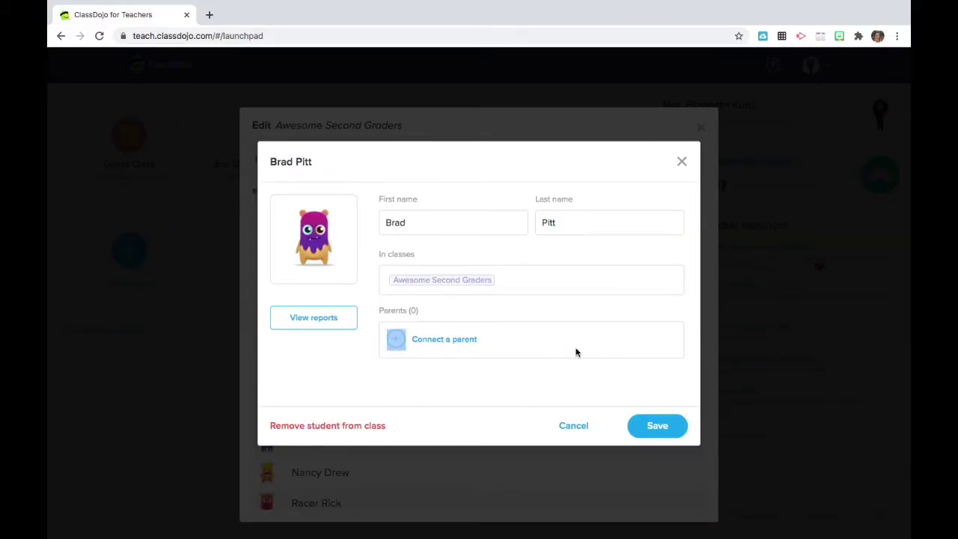
pyautogui.click(317, 239)
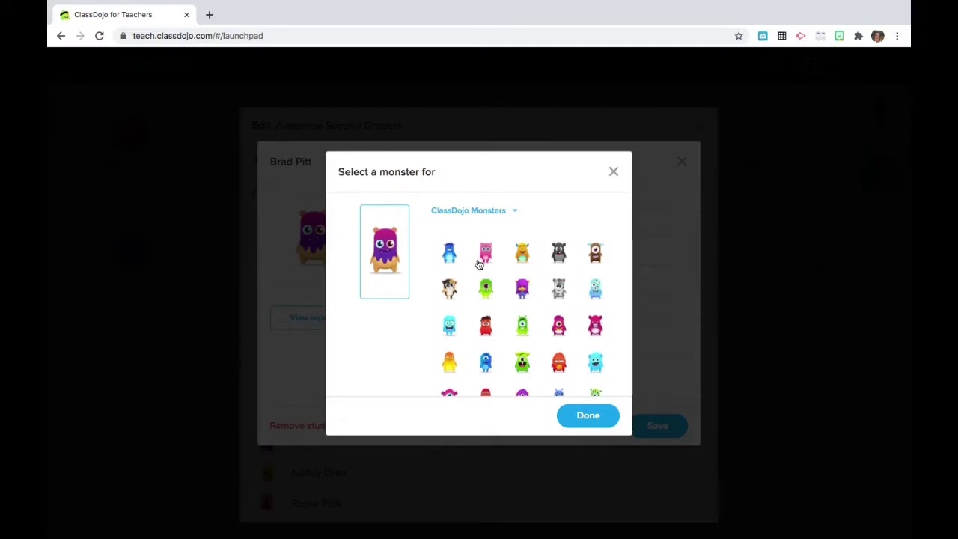
pyautogui.click(559, 255)
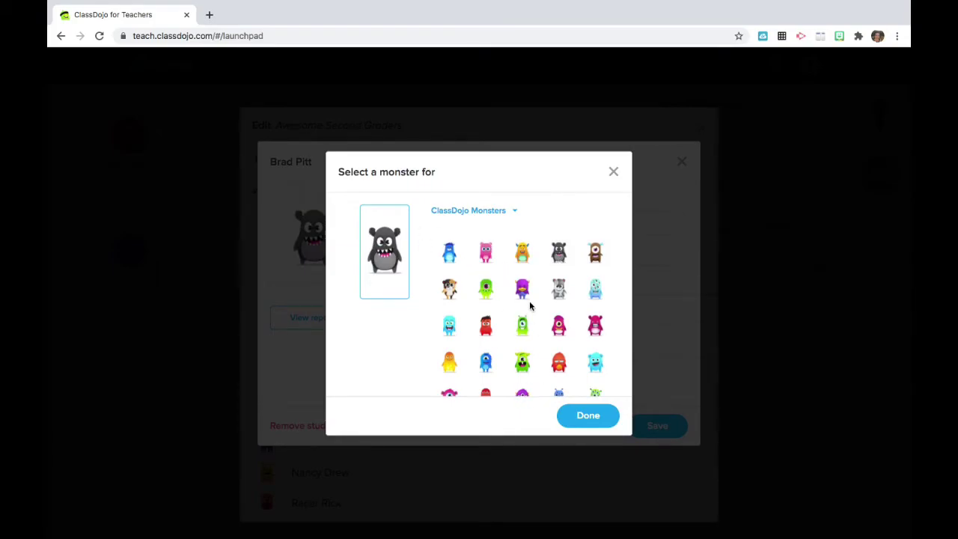
pyautogui.click(486, 291)
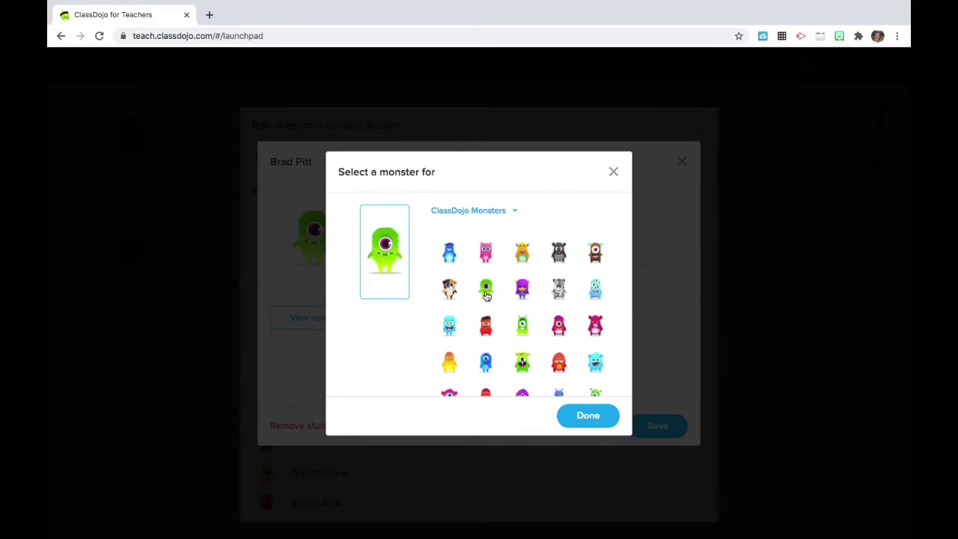
# Choose the red monster from the Reading avatar set and save the student.
pyautogui.click(480, 210)
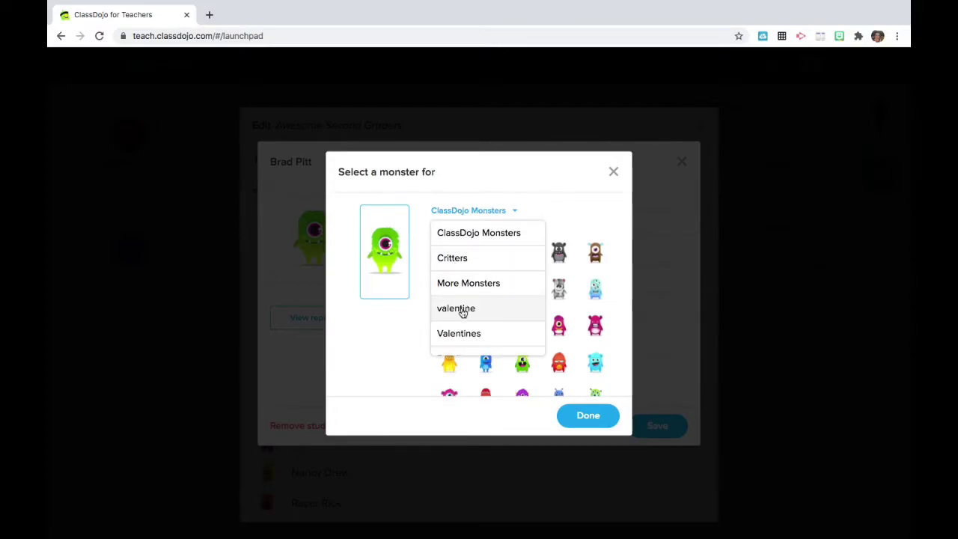
pyautogui.scroll(-3, 461, 313)
pyautogui.scroll(-1, 462, 313)
pyautogui.scroll(3, 462, 313)
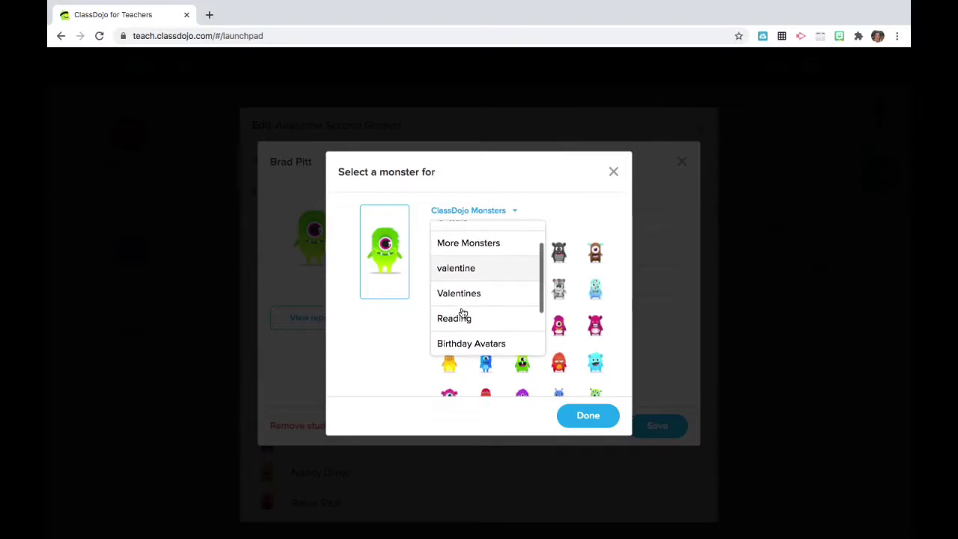
pyautogui.click(456, 318)
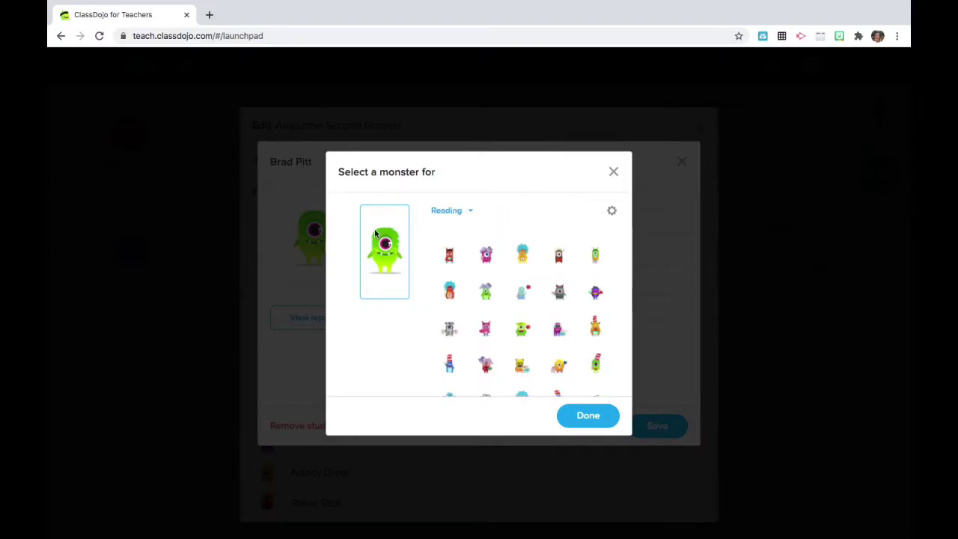
pyautogui.click(448, 258)
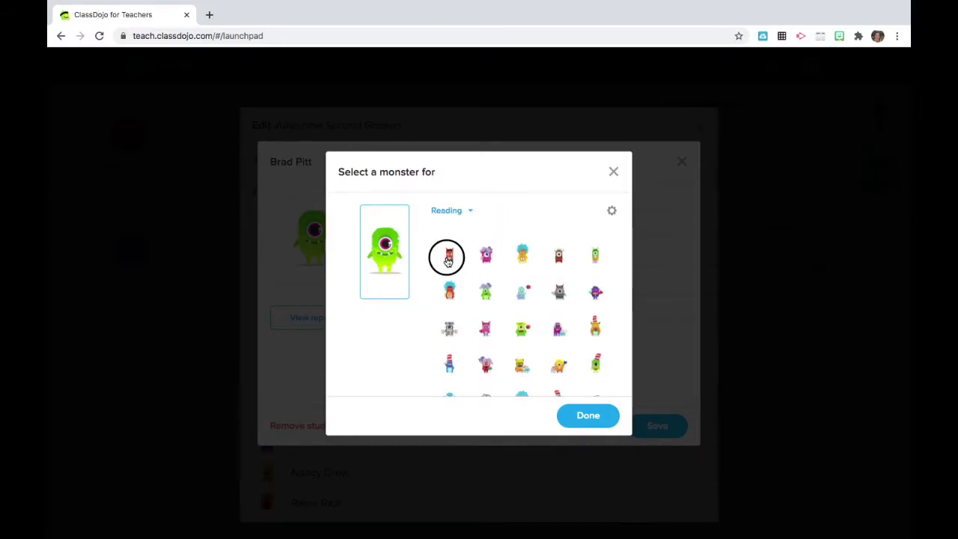
pyautogui.click(589, 416)
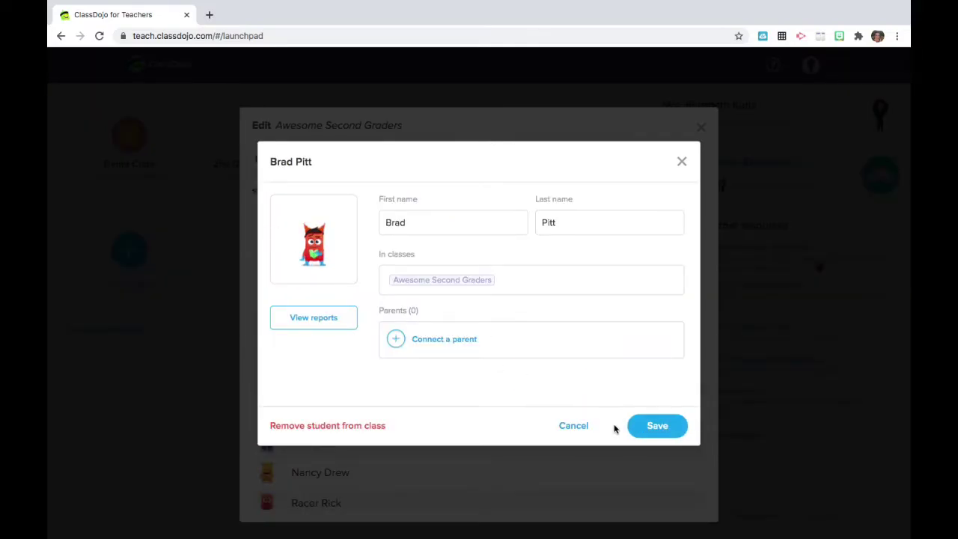
pyautogui.click(657, 426)
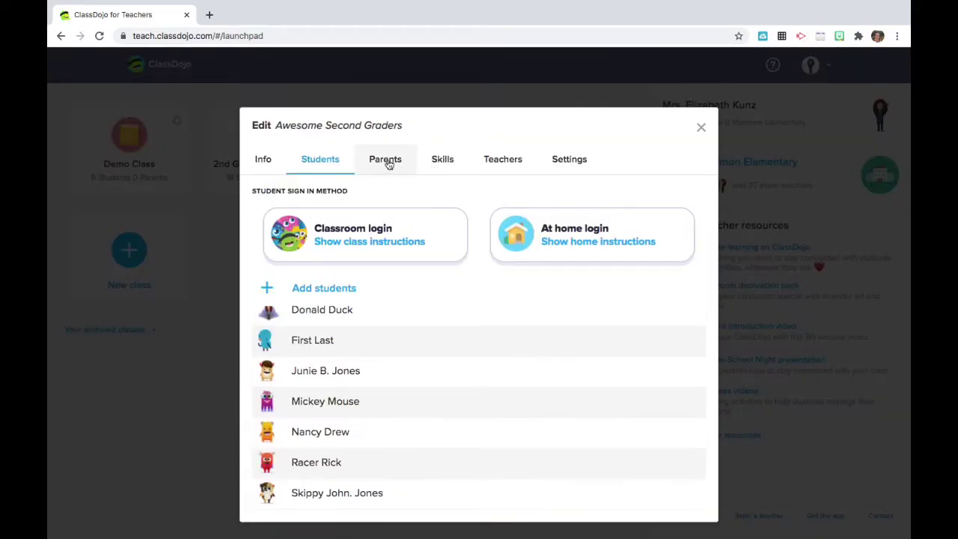
# Set the Persistence skill's point weight to 2, save, and show the Needs work list.
pyautogui.click(442, 163)
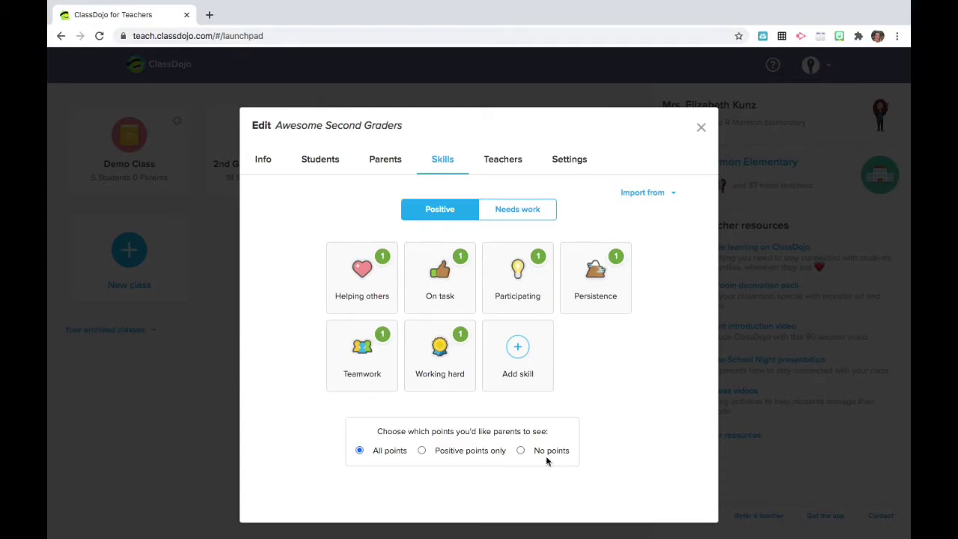
pyautogui.click(599, 295)
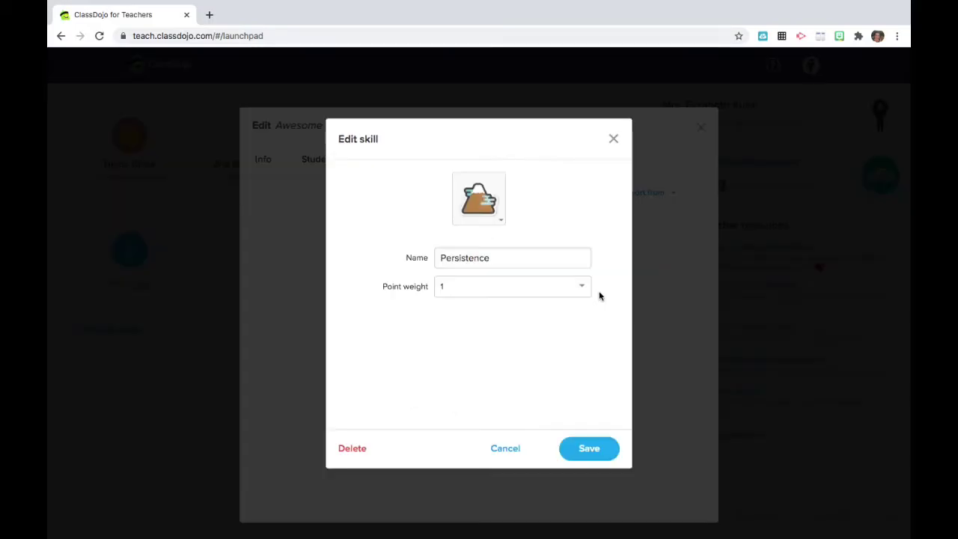
pyautogui.click(516, 295)
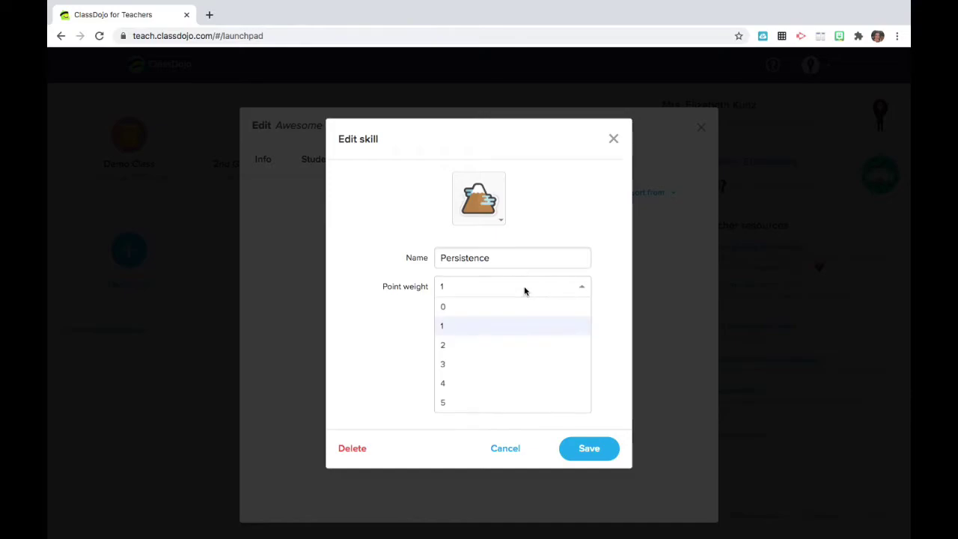
pyautogui.click(450, 346)
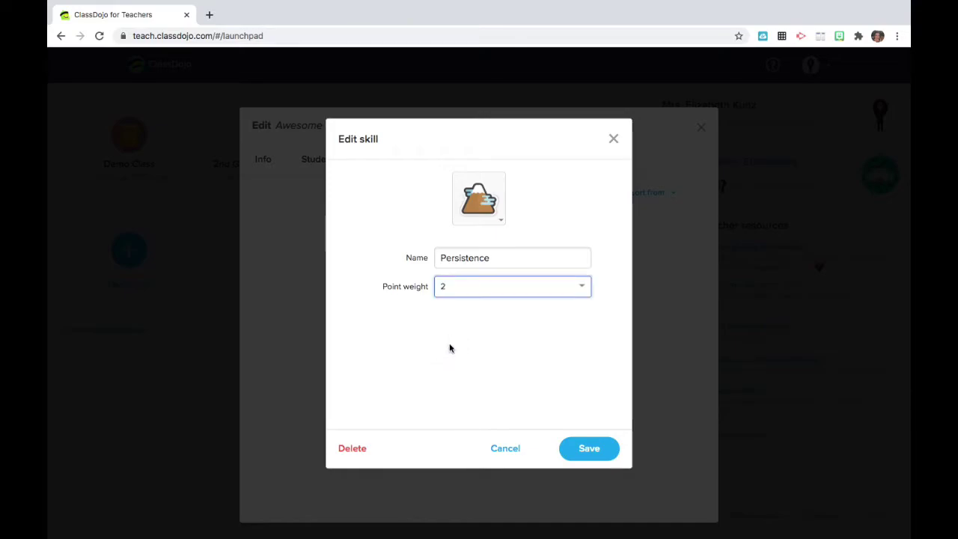
pyautogui.click(592, 451)
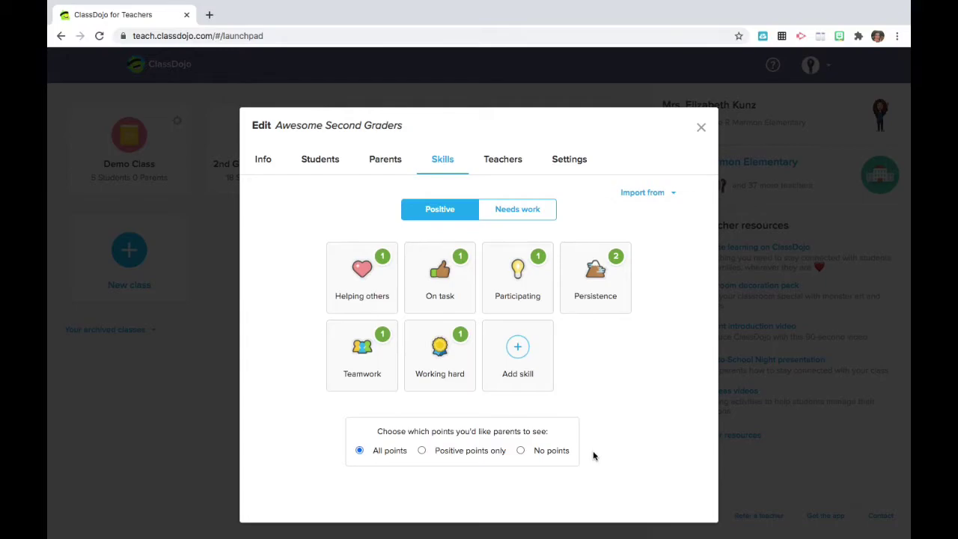
pyautogui.click(523, 213)
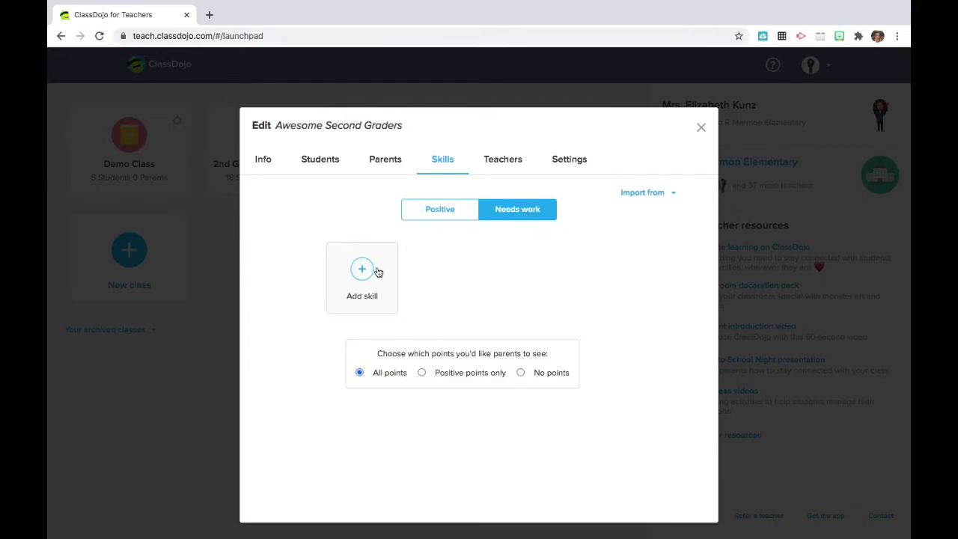
# Create a Needs work skill named 'Distracting Others' with a thumbs-down icon.
pyautogui.click(363, 270)
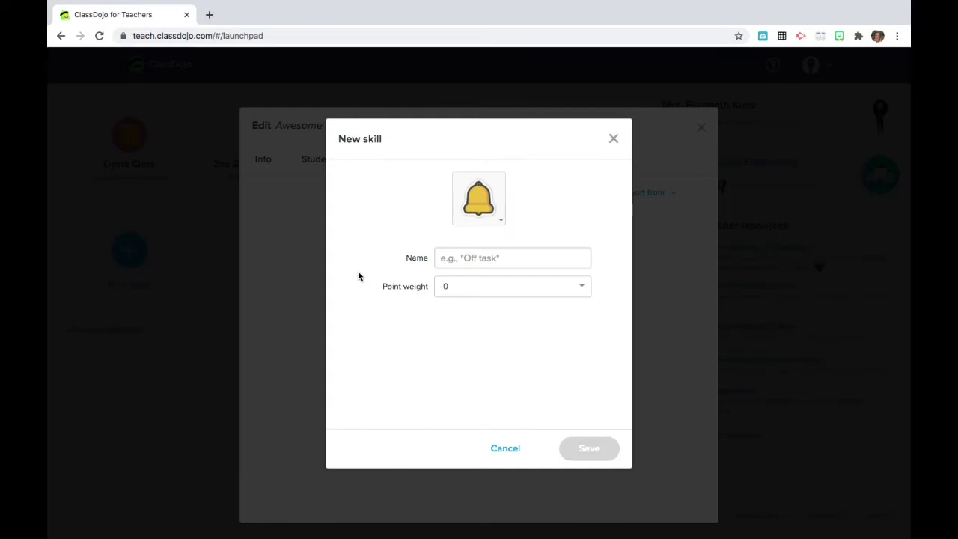
pyautogui.click(466, 260)
pyautogui.write('Distrac')
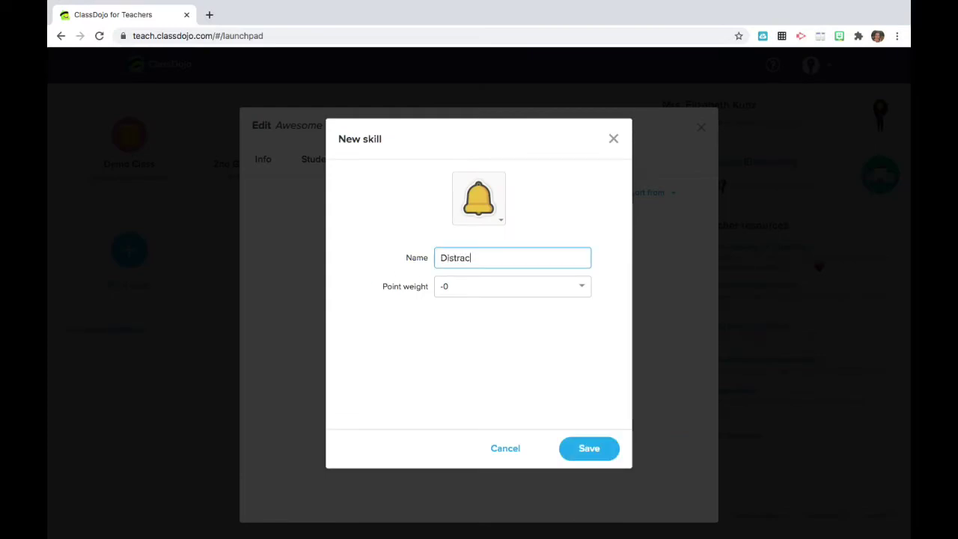
pyautogui.write('ting Others')
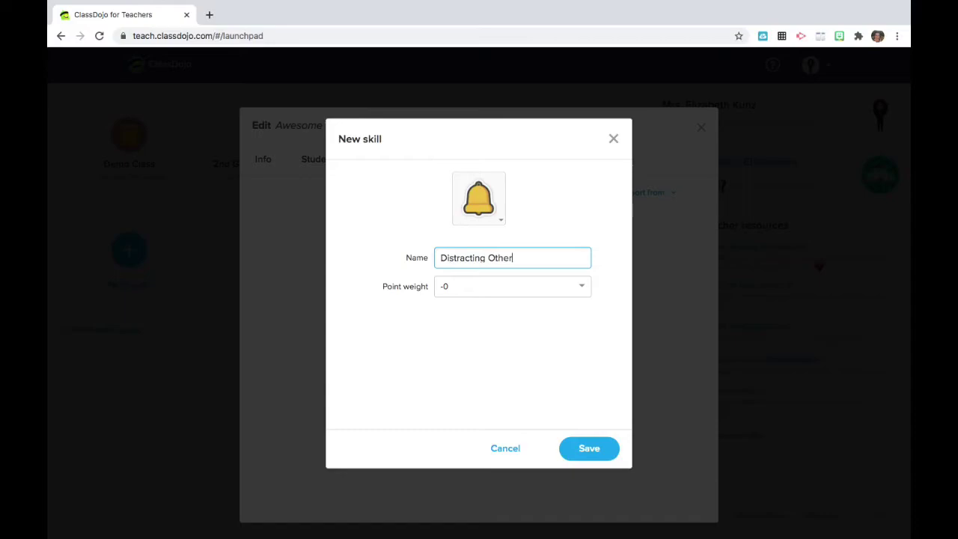
pyautogui.click(500, 220)
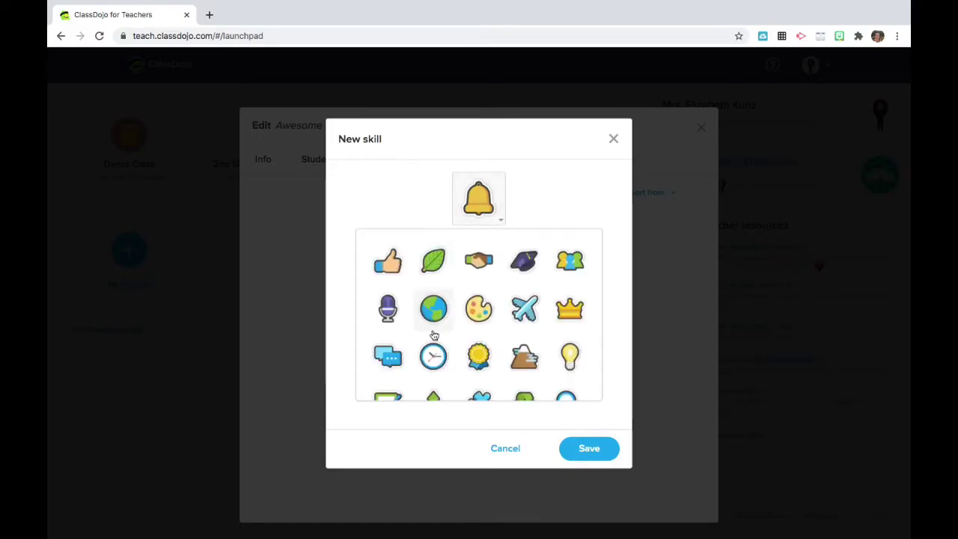
pyautogui.scroll(-10, 522, 364)
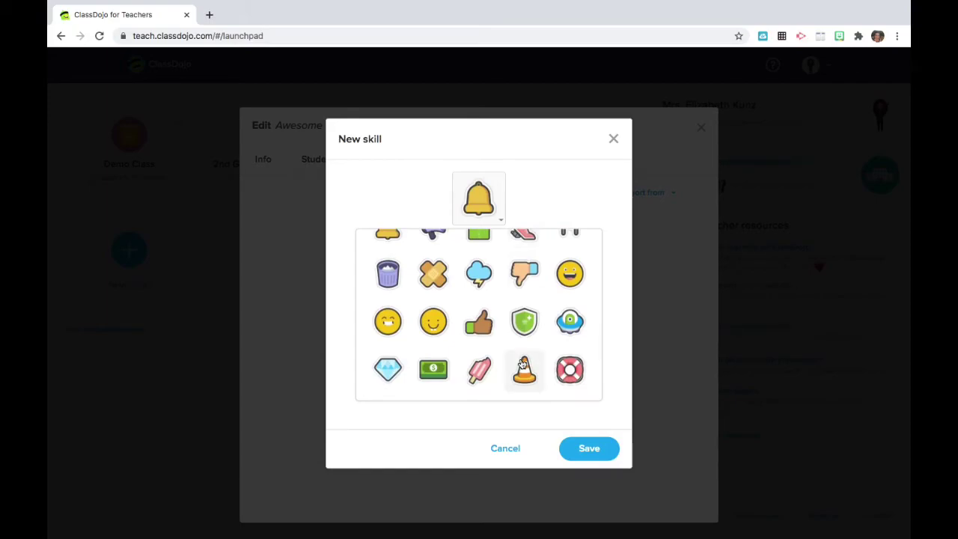
pyautogui.scroll(1, 523, 364)
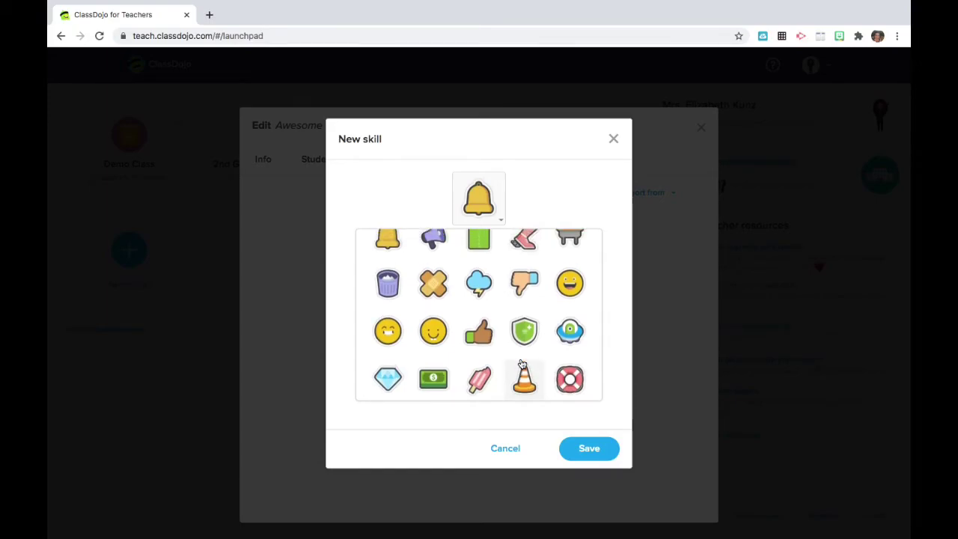
pyautogui.scroll(3, 522, 364)
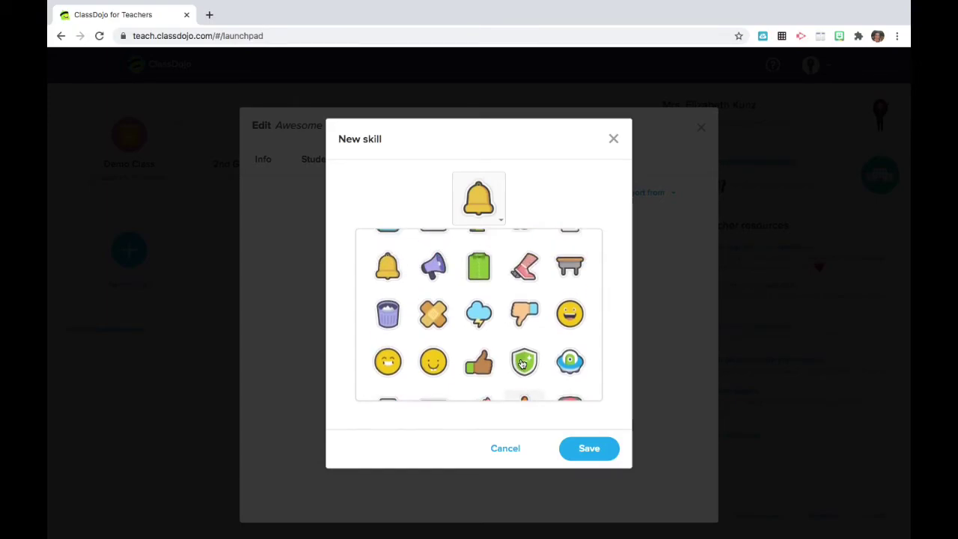
pyautogui.click(523, 314)
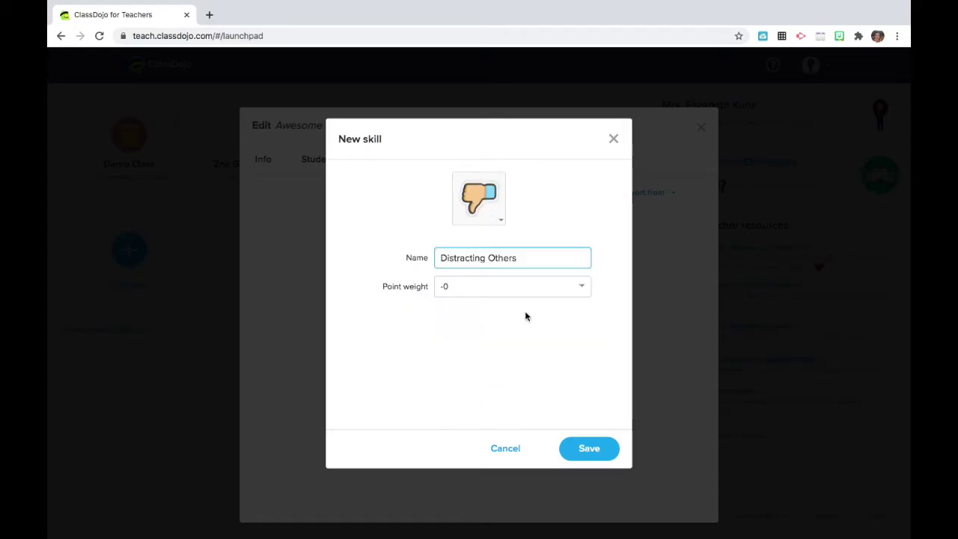
# Set the skill's point weight to -1 and save it.
pyautogui.click(576, 291)
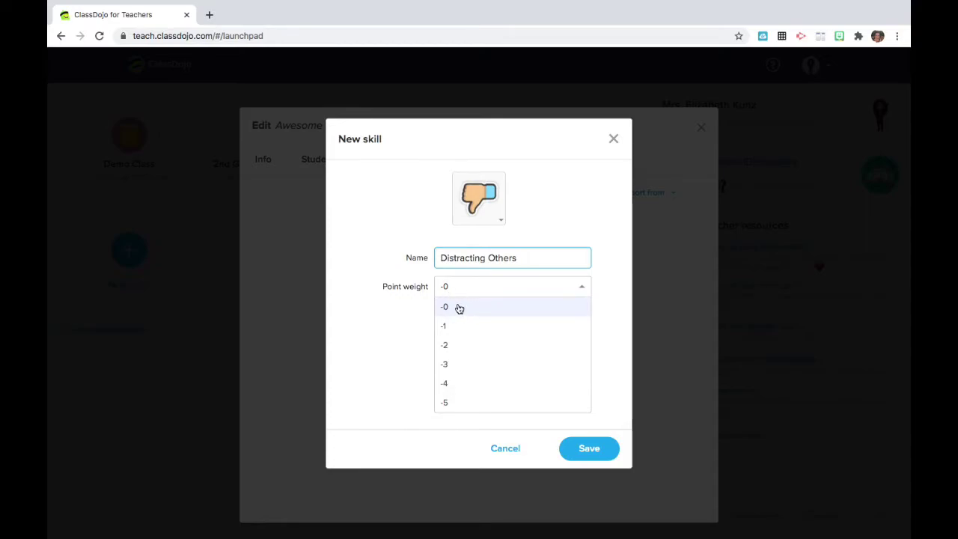
pyautogui.click(447, 326)
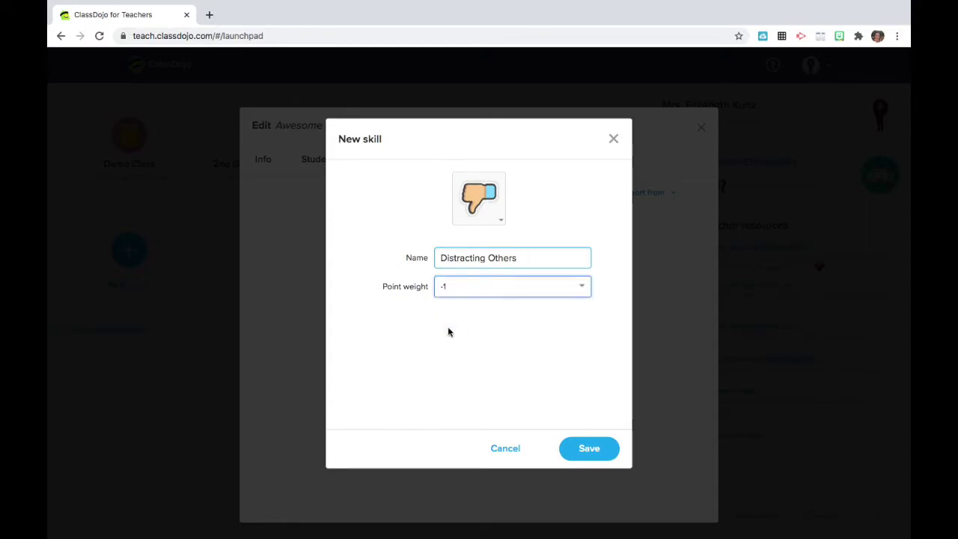
pyautogui.click(567, 291)
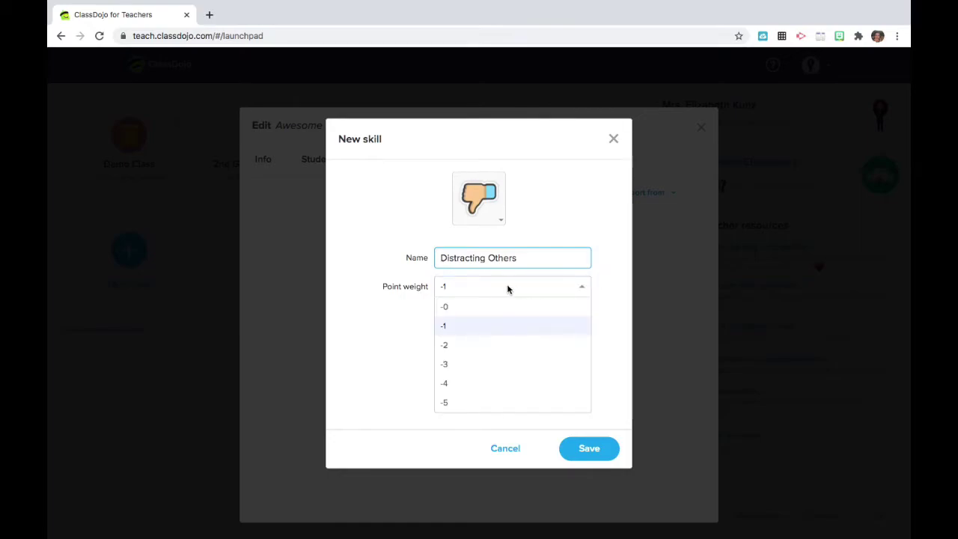
pyautogui.click(449, 328)
pyautogui.click(589, 448)
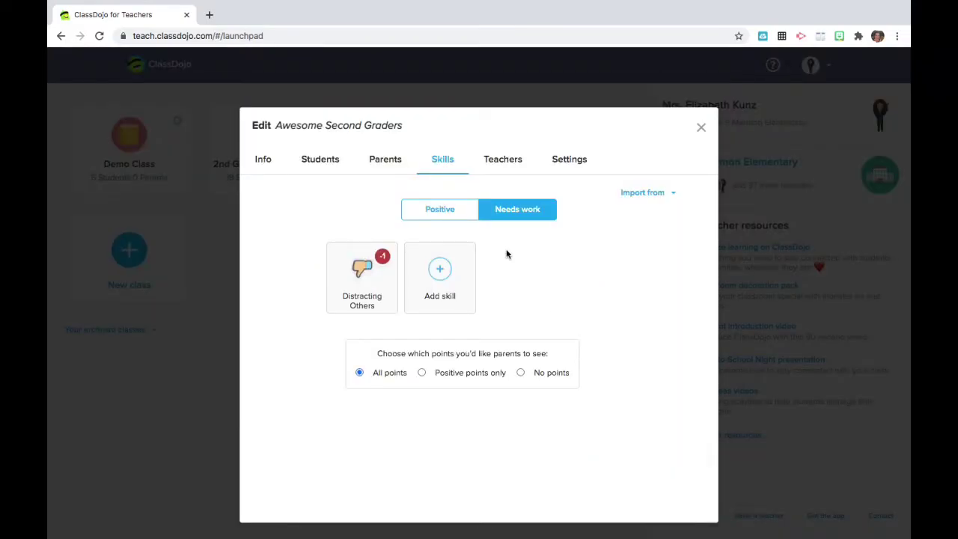
# Add a Needs work skill named 'Off Task' with a traffic cone icon and 0 points.
pyautogui.click(440, 273)
pyautogui.click(462, 256)
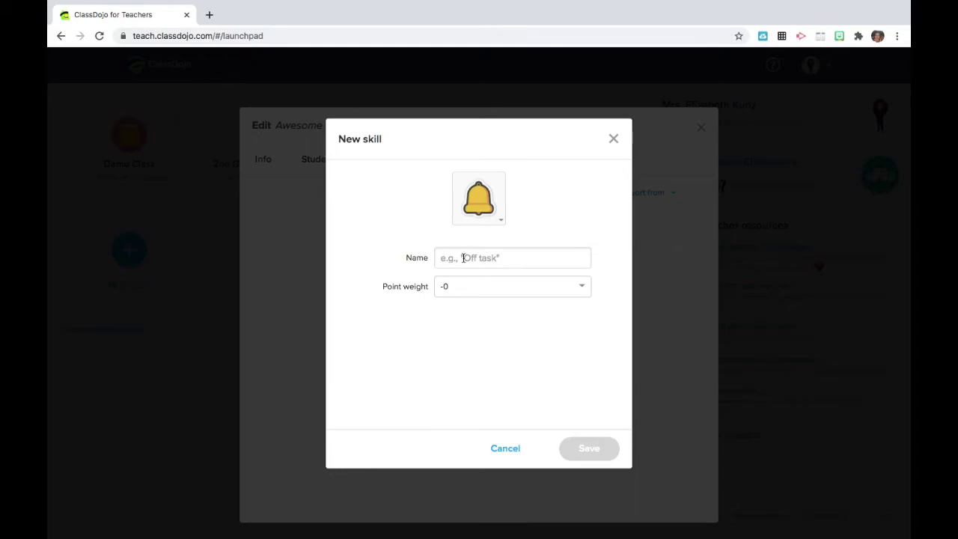
pyautogui.write('Off Task')
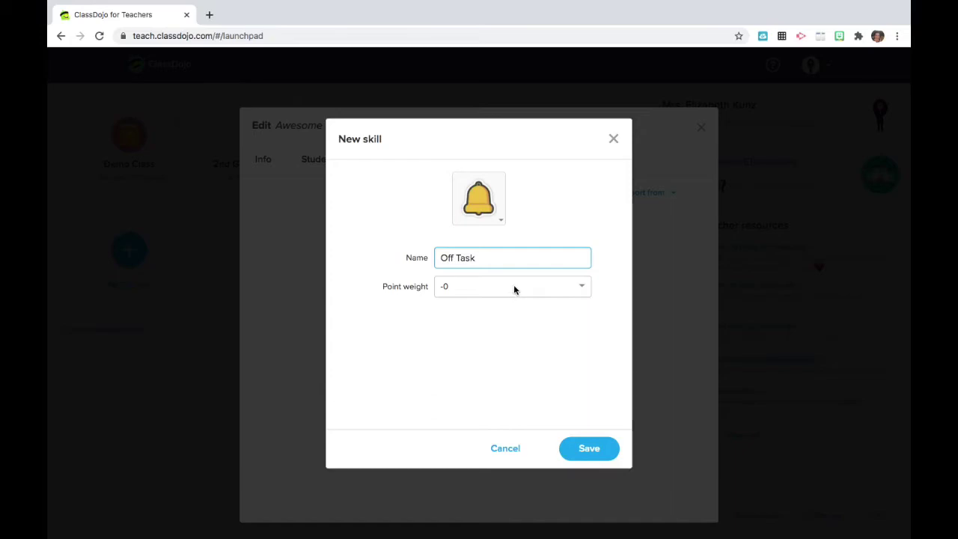
pyautogui.click(492, 212)
pyautogui.scroll(-10, 520, 362)
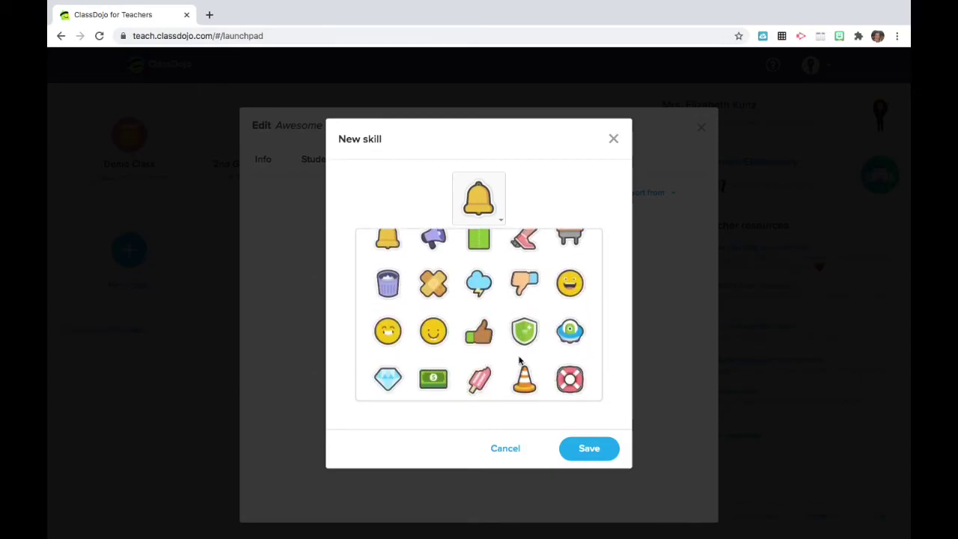
pyautogui.scroll(-3, 520, 362)
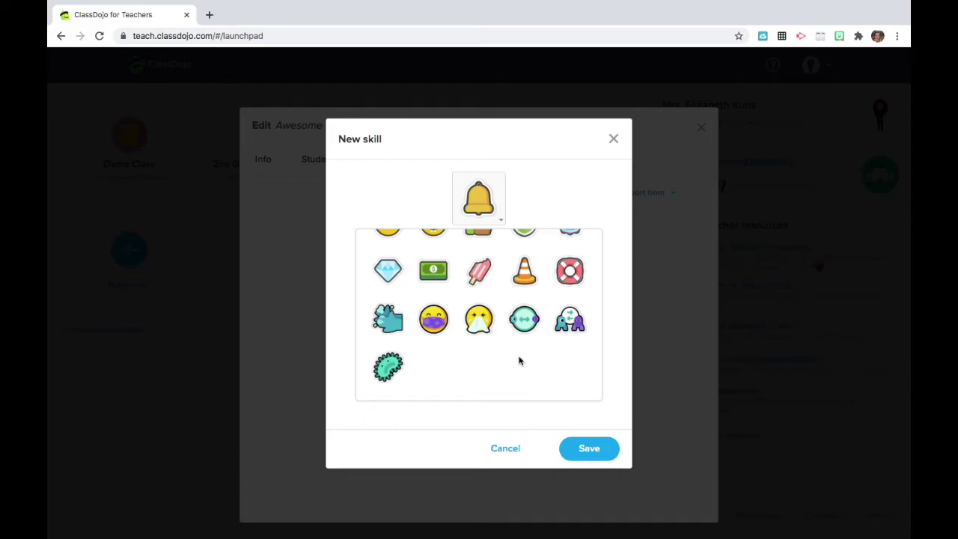
pyautogui.click(525, 271)
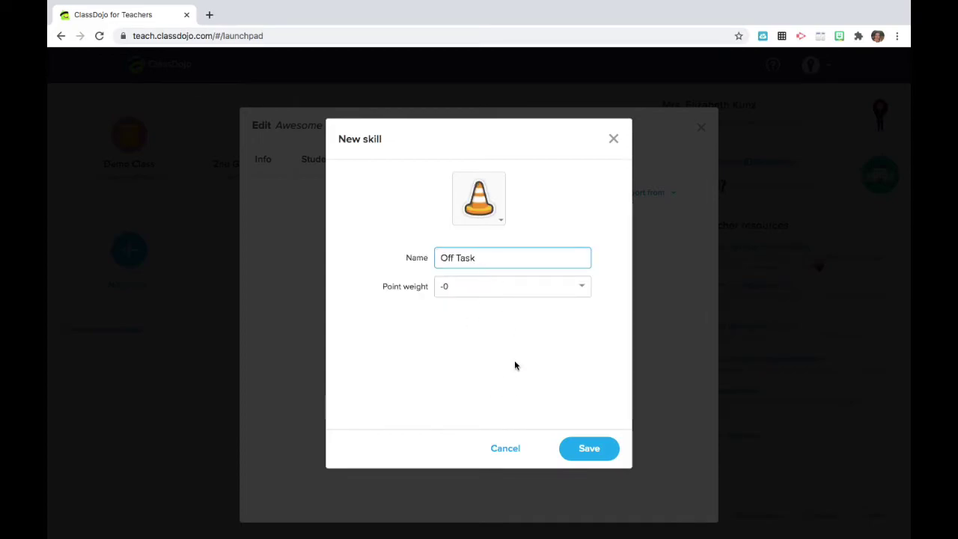
pyautogui.click(583, 452)
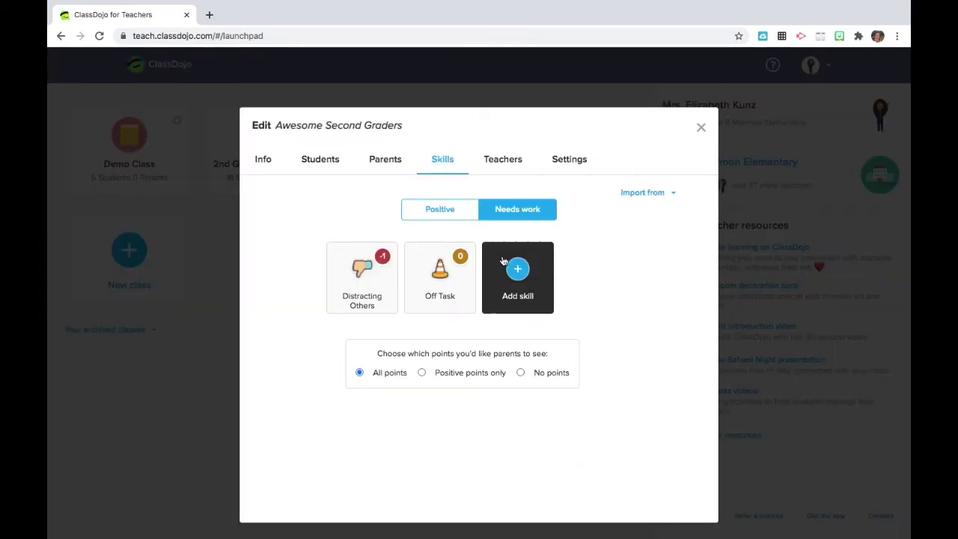
# Review the Teachers and Settings tabs, decline student commenting, and close the Edit class dialog.
pyautogui.click(509, 164)
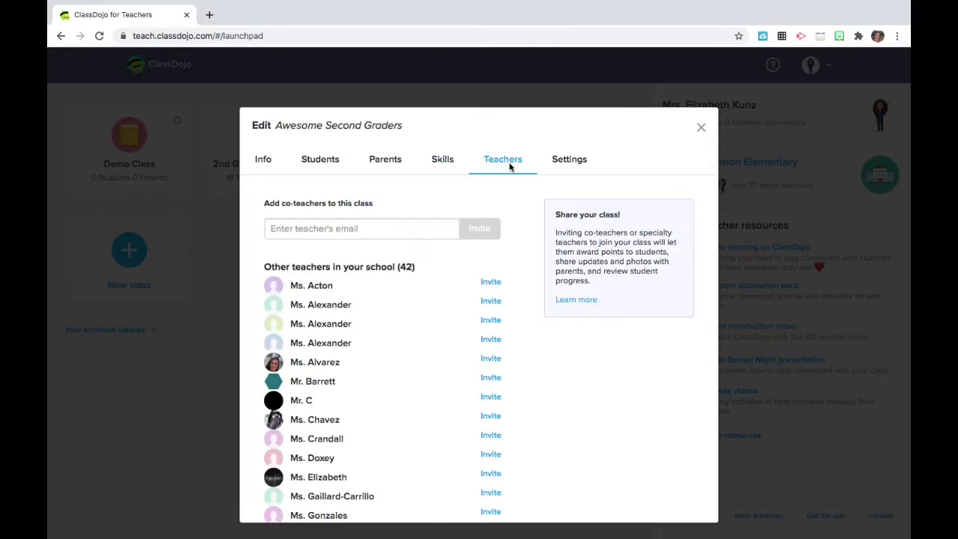
pyautogui.click(571, 161)
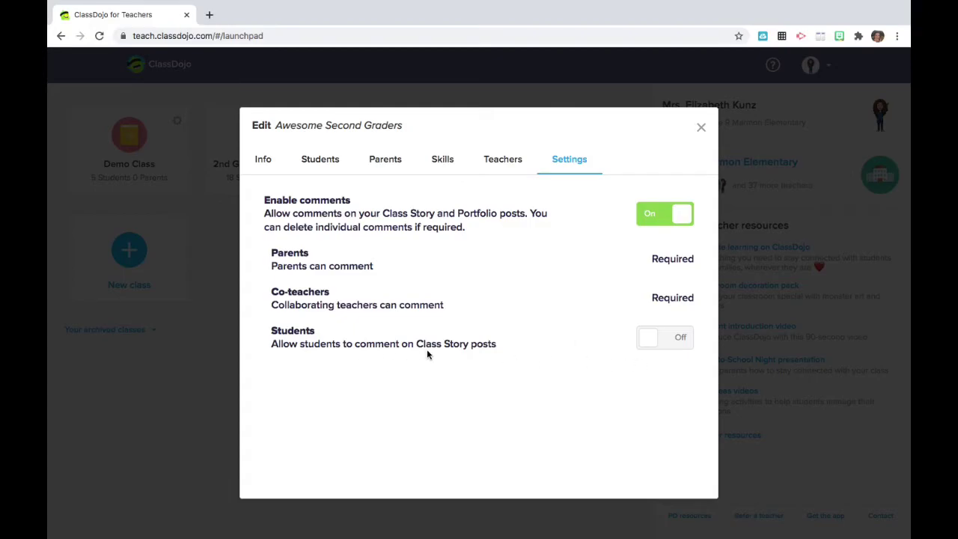
pyautogui.click(670, 341)
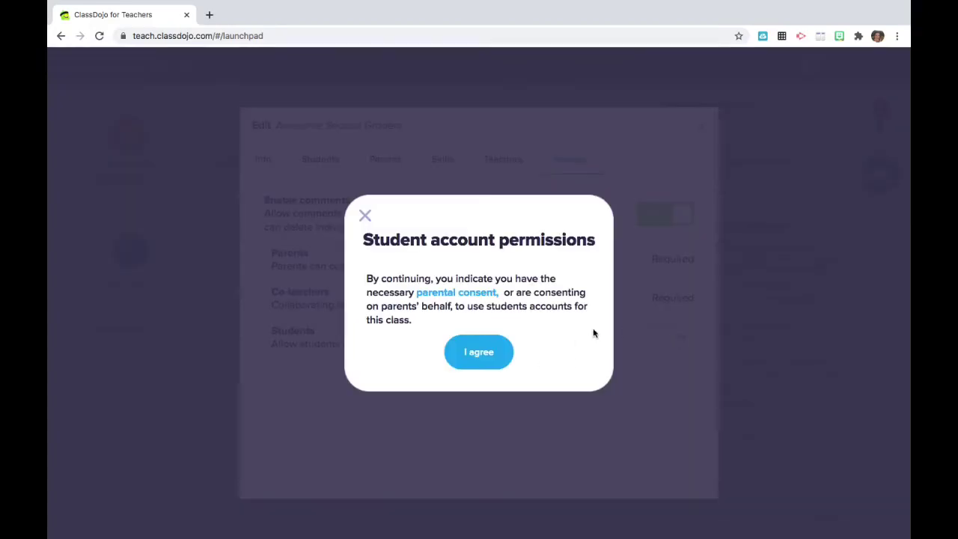
pyautogui.click(364, 215)
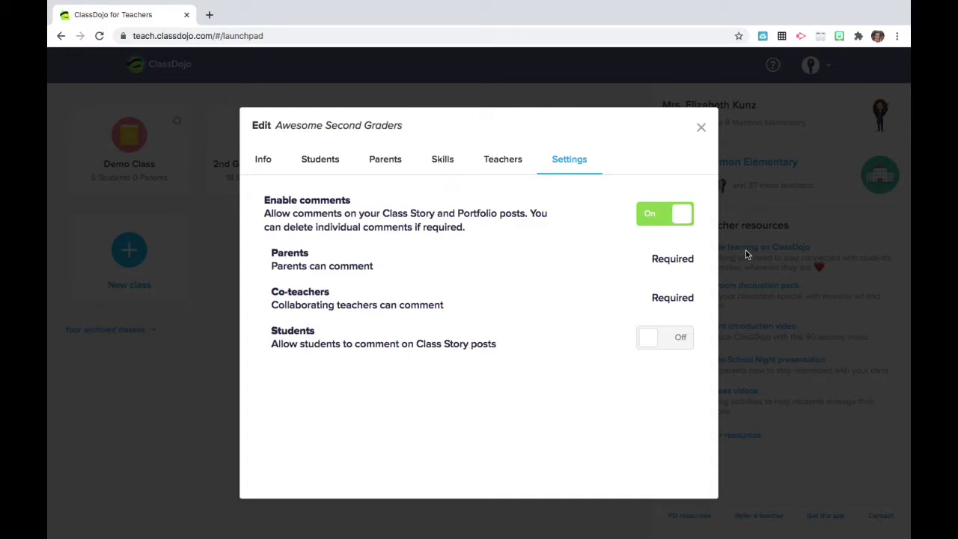
pyautogui.click(707, 129)
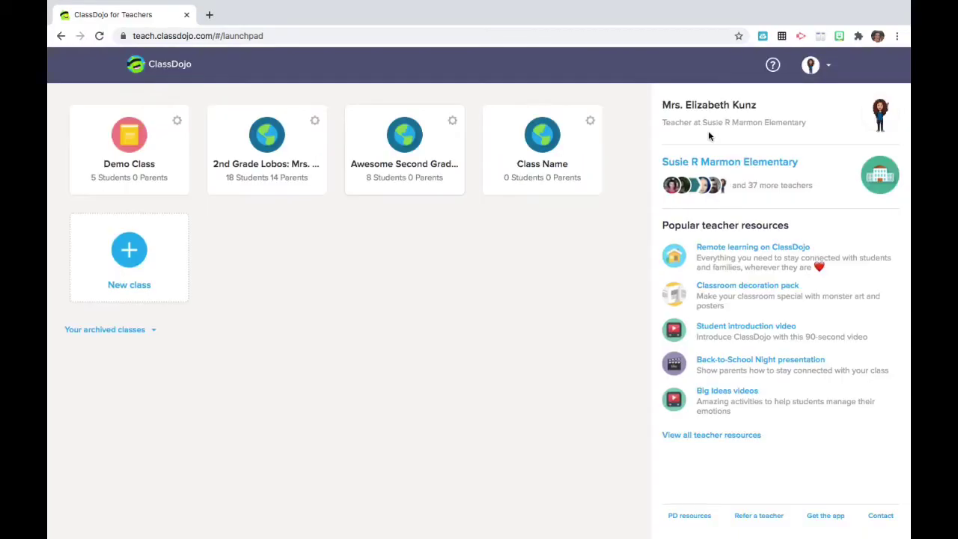
# Open Awesome Second Graders and enlarge the student avatar size in Display settings.
pyautogui.click(403, 141)
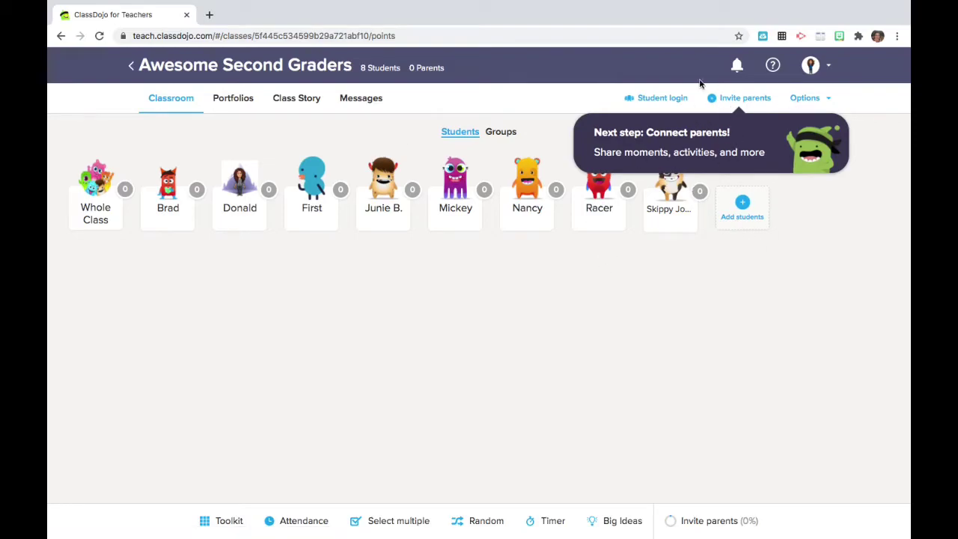
pyautogui.click(806, 99)
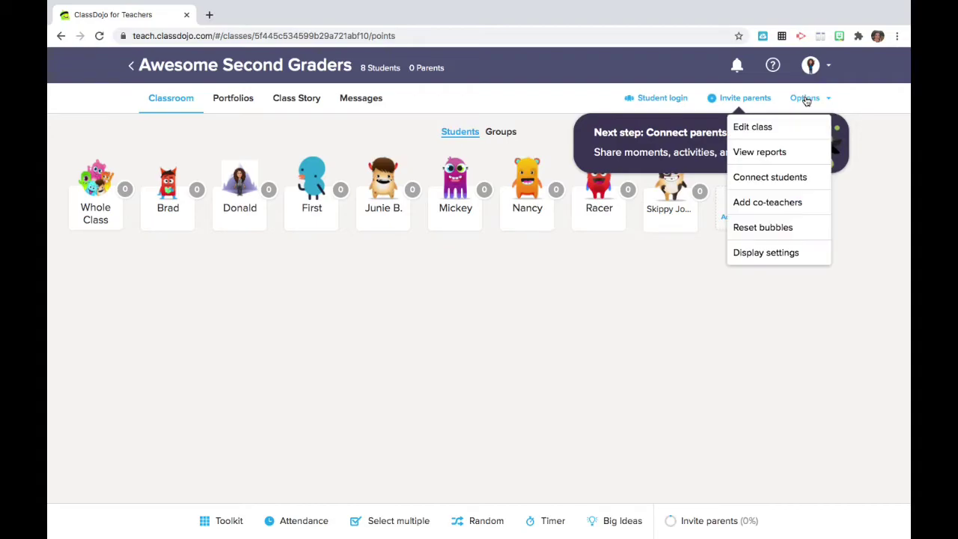
pyautogui.click(776, 254)
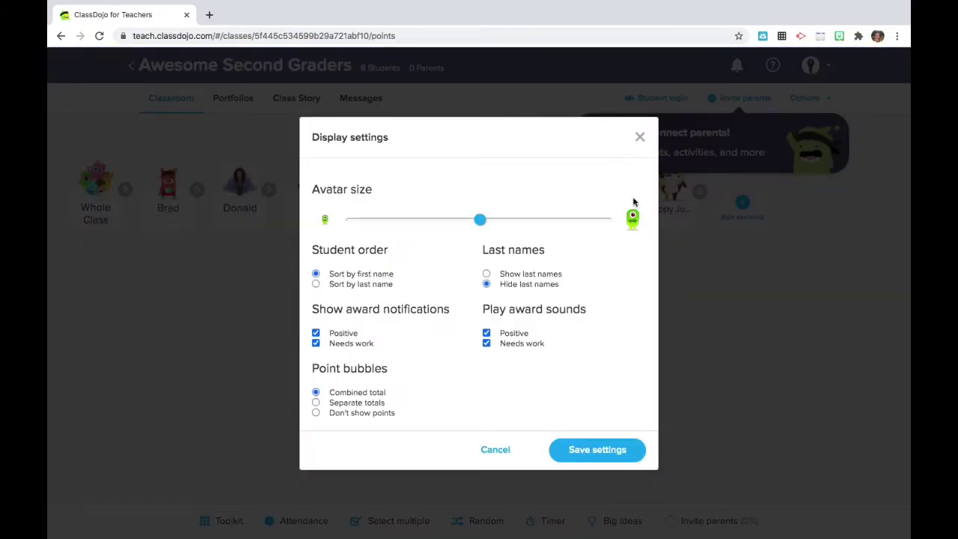
pyautogui.moveTo(479, 218); pyautogui.dragTo(564, 214)
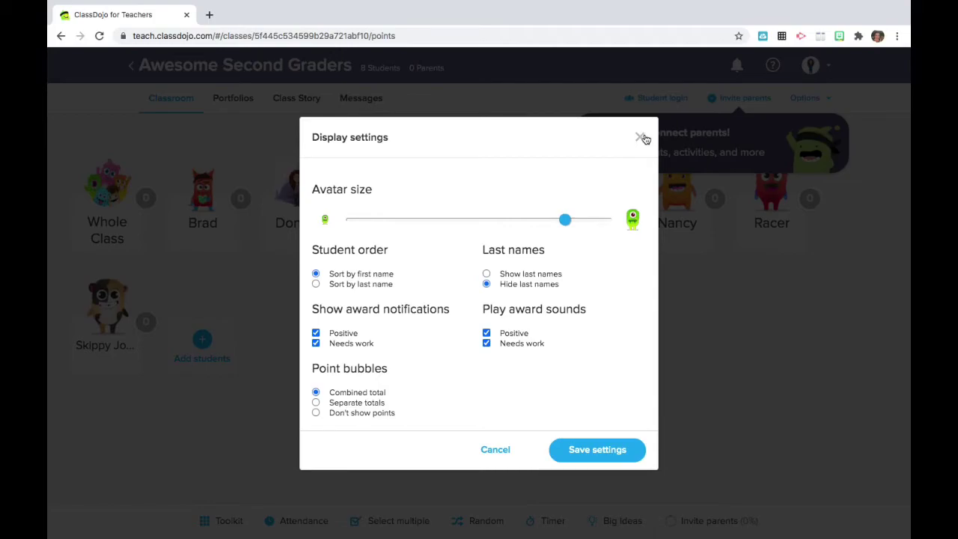
pyautogui.click(603, 449)
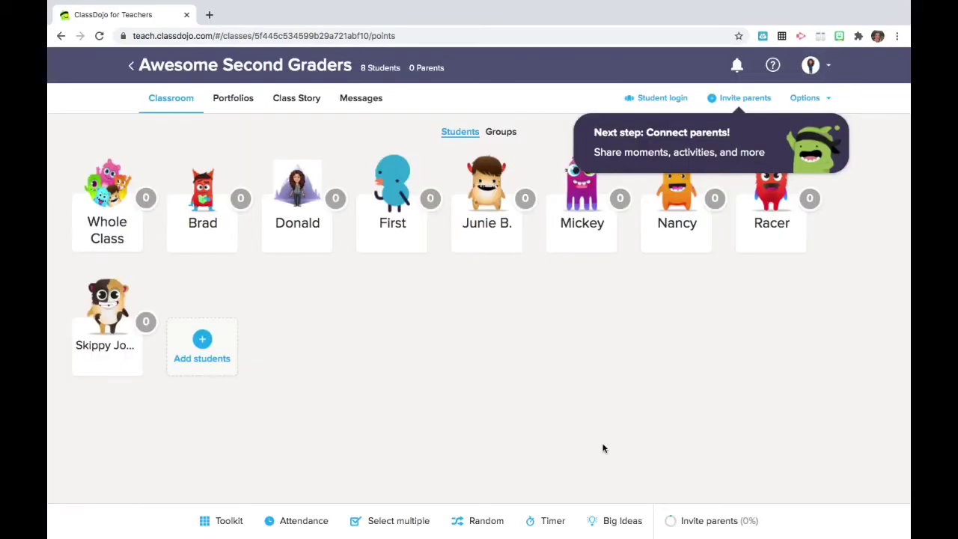
# Switch point bubbles to separate positive and needs-work totals.
pyautogui.click(816, 102)
pyautogui.click(750, 254)
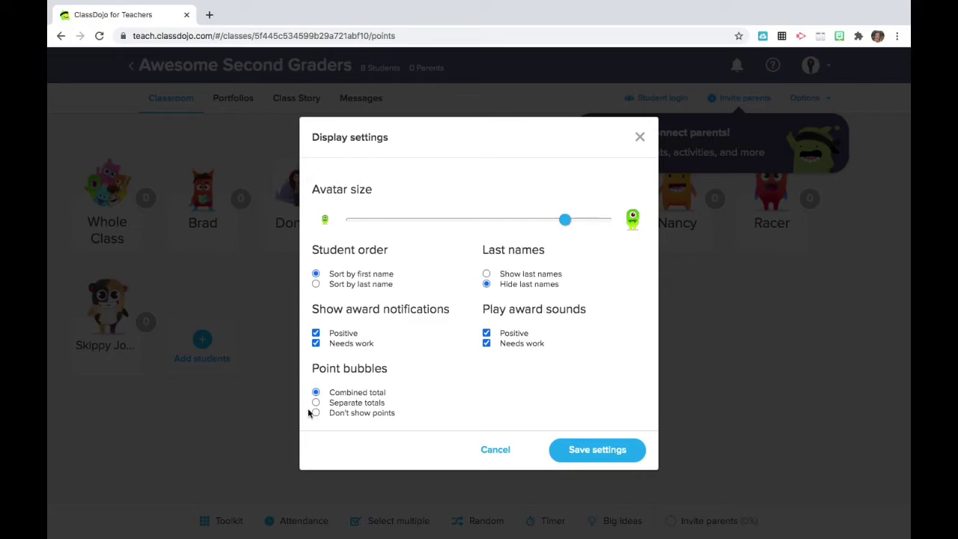
pyautogui.click(315, 403)
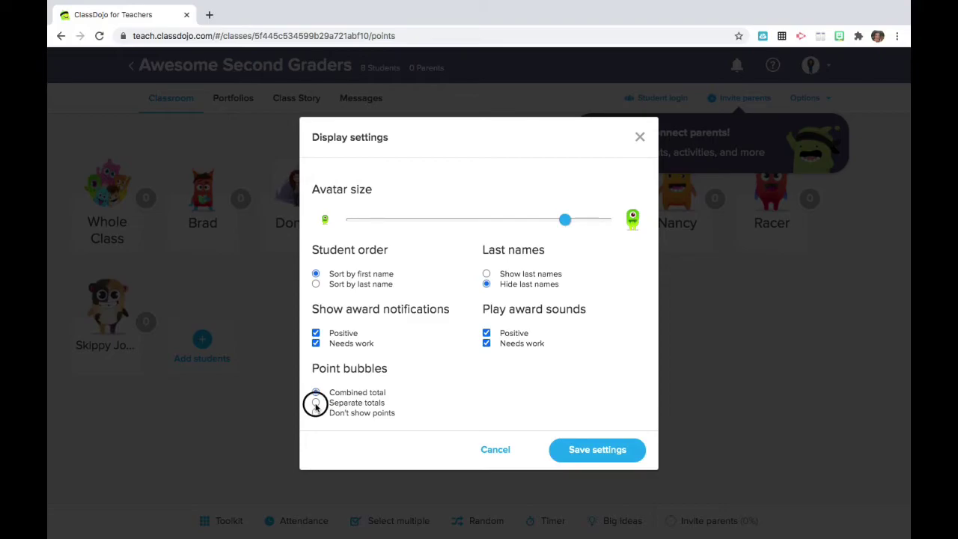
pyautogui.click(571, 452)
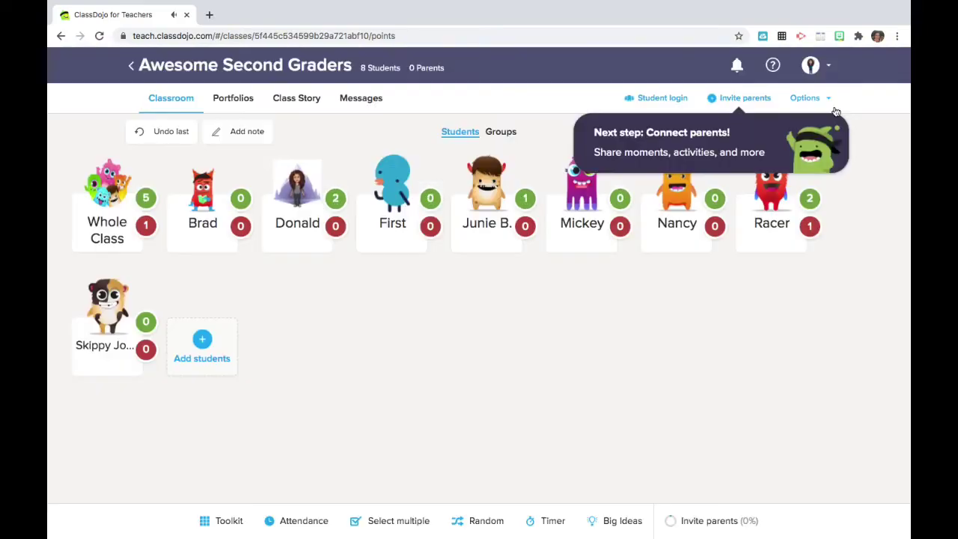
# Change the Display settings point bubbles option to Combined total and save.
pyautogui.click(829, 99)
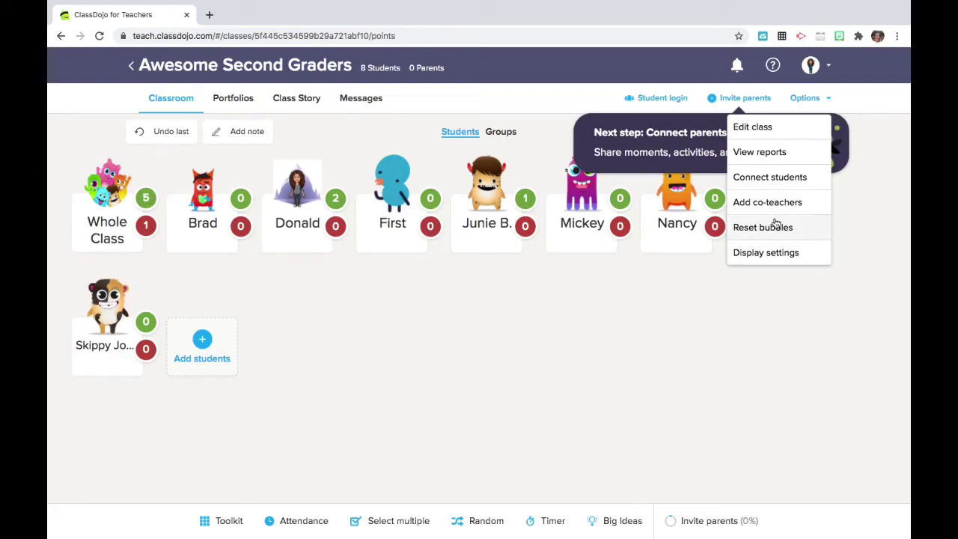
pyautogui.click(778, 254)
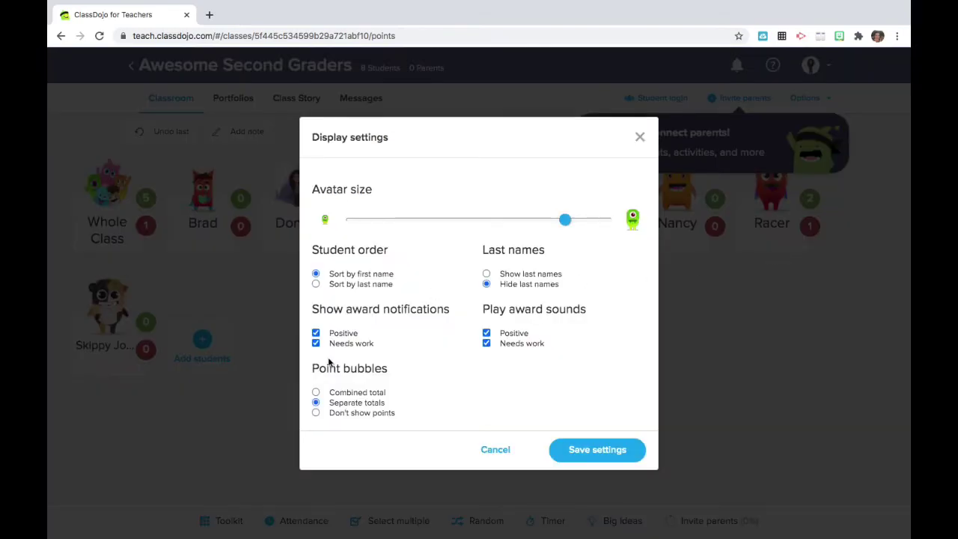
pyautogui.click(315, 392)
pyautogui.click(315, 392)
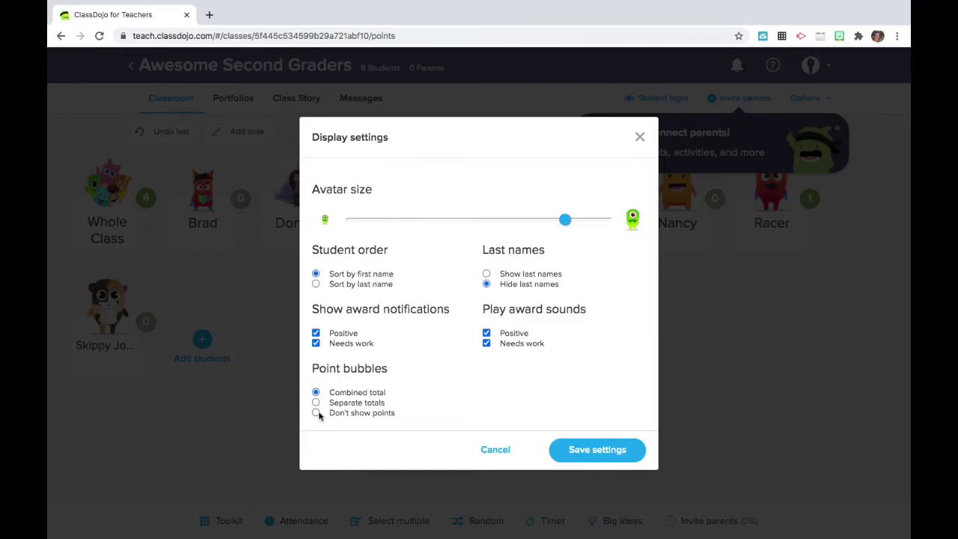
pyautogui.click(598, 448)
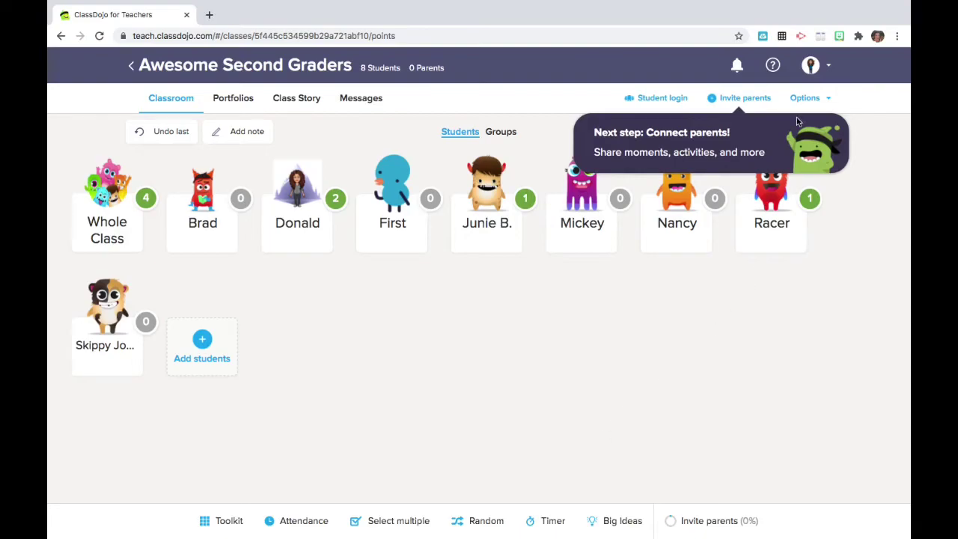
# Reset bubbles for all students using Select all, bringing every total to 0.
pyautogui.click(807, 97)
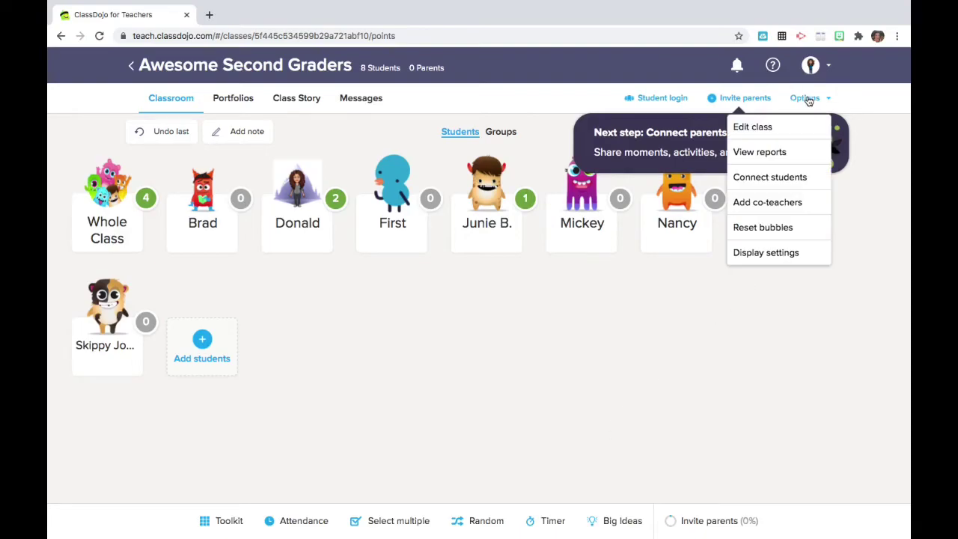
pyautogui.click(788, 228)
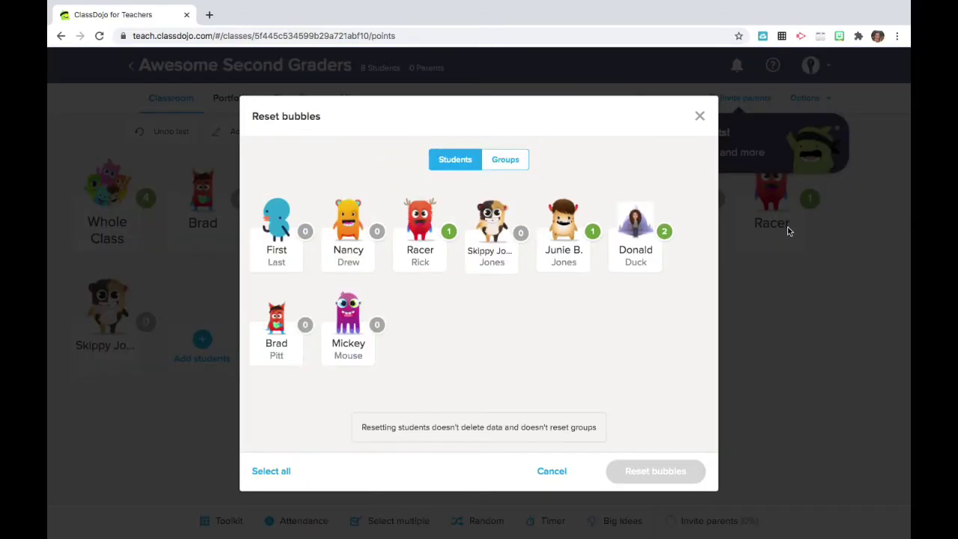
pyautogui.click(263, 472)
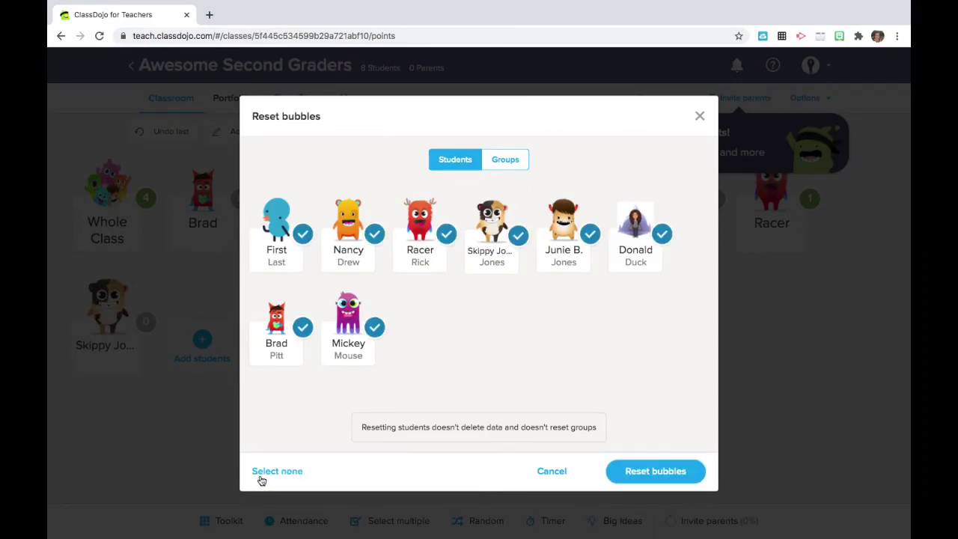
pyautogui.click(644, 471)
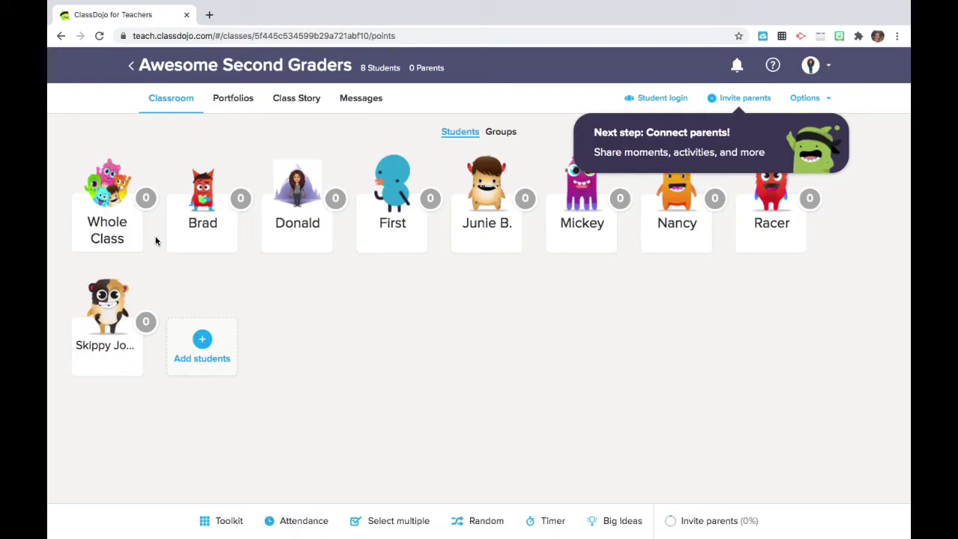
# Open the class reports and inspect the donut chart and award list.
pyautogui.click(118, 220)
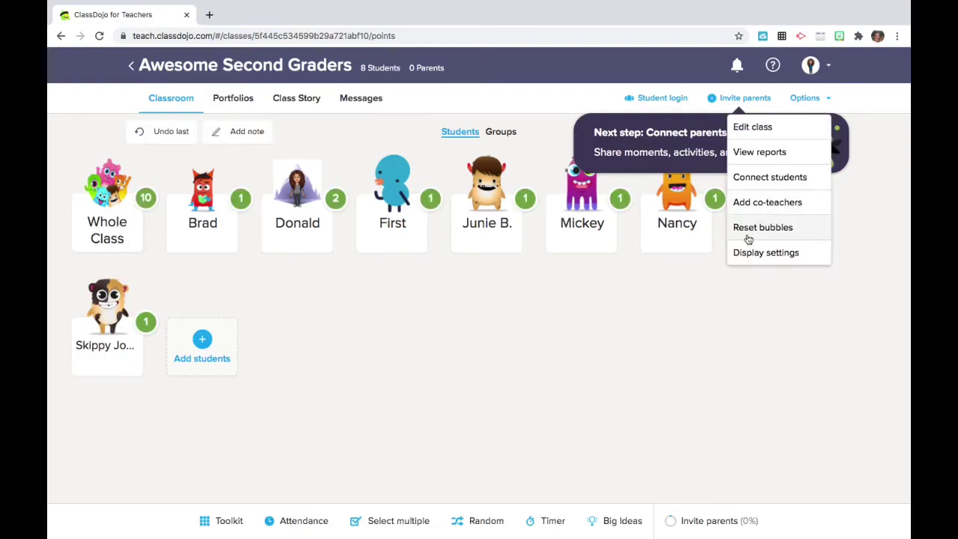
pyautogui.click(760, 153)
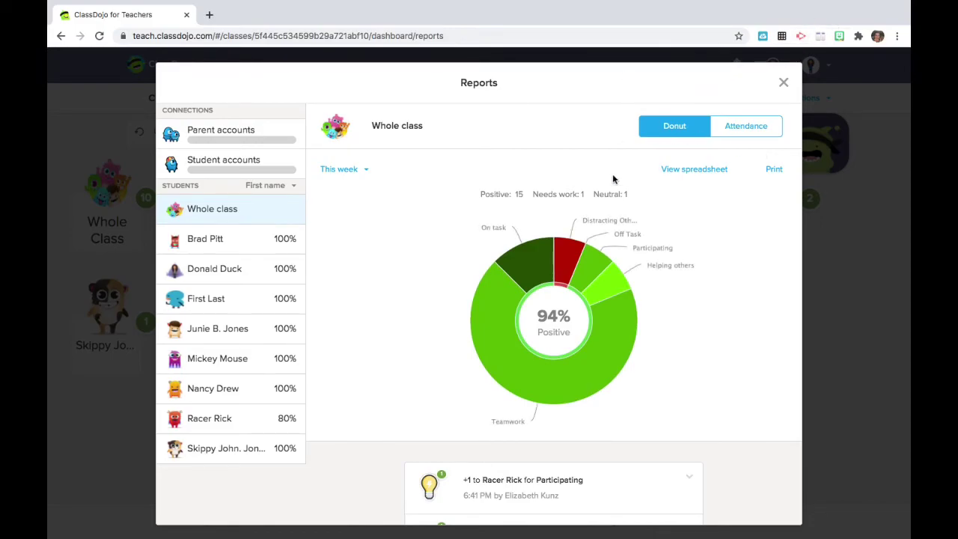
pyautogui.moveTo(514, 281)
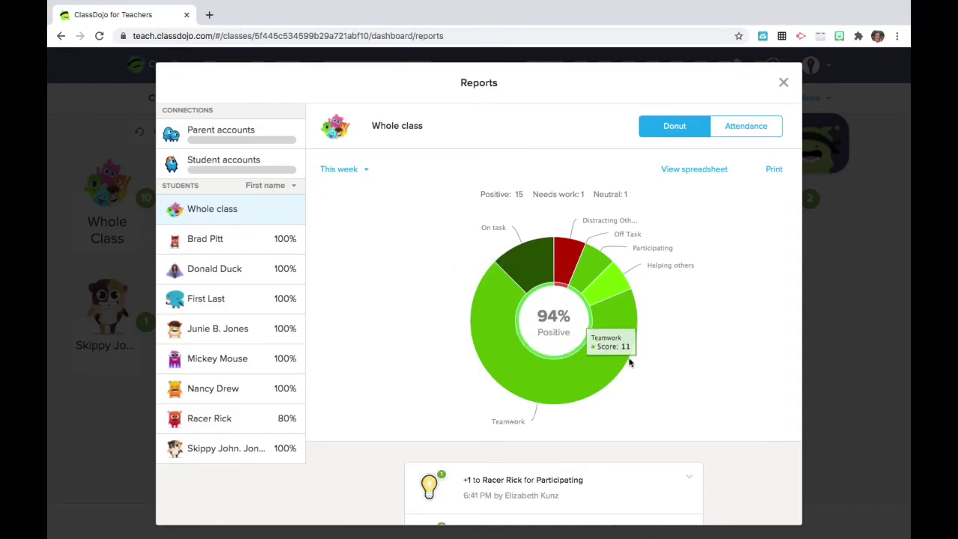
pyautogui.moveTo(573, 253)
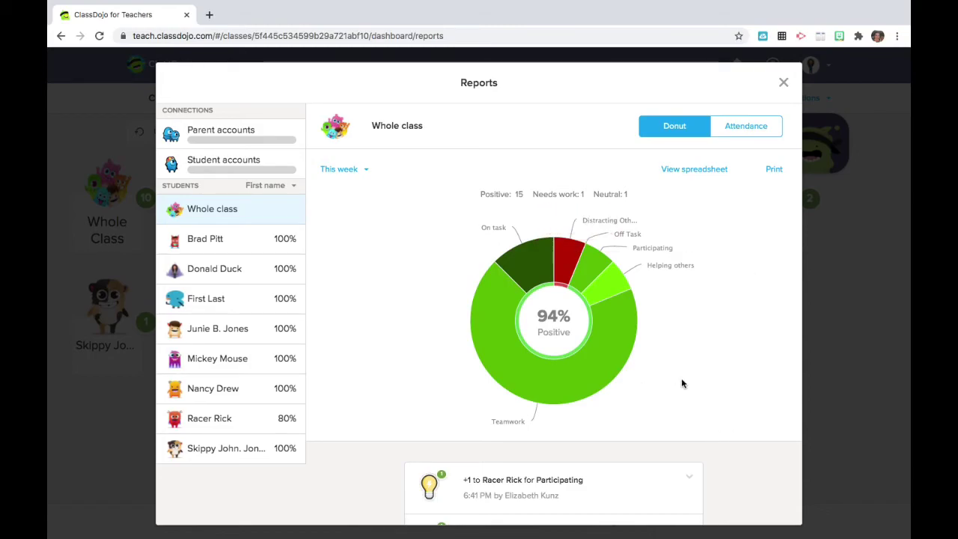
pyautogui.scroll(-5, 684, 378)
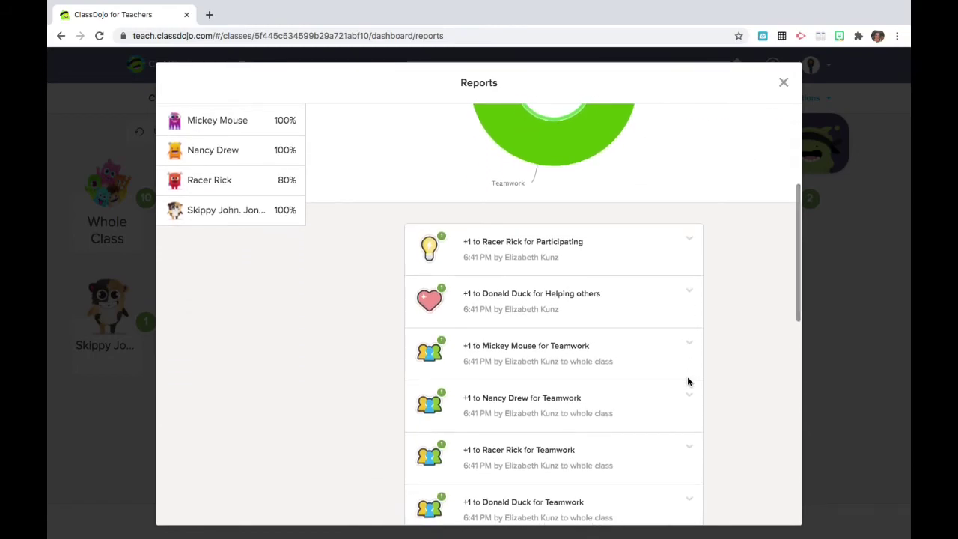
pyautogui.scroll(-8, 687, 382)
pyautogui.scroll(-3, 687, 376)
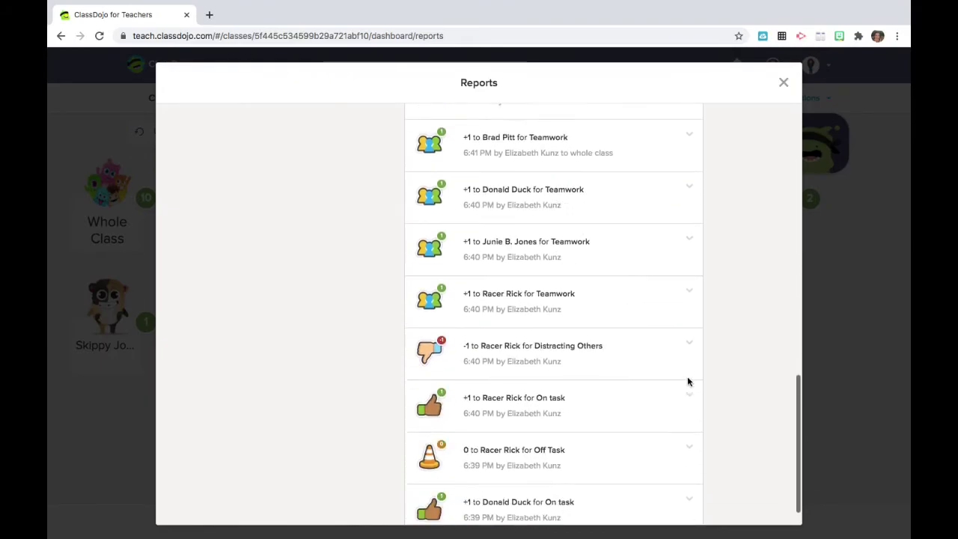
pyautogui.scroll(15, 686, 375)
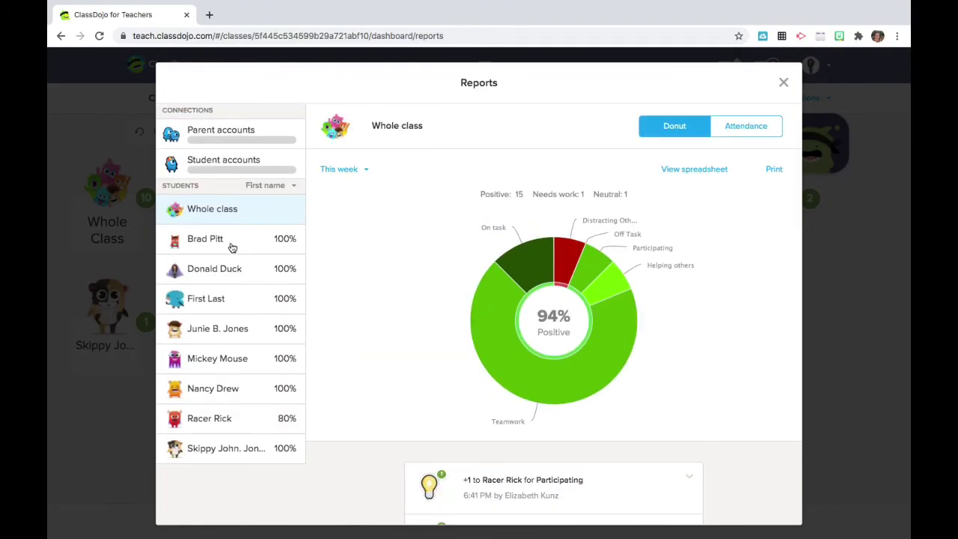
# View the first student's 100% positive report, check the time periods, and close reports.
pyautogui.click(231, 240)
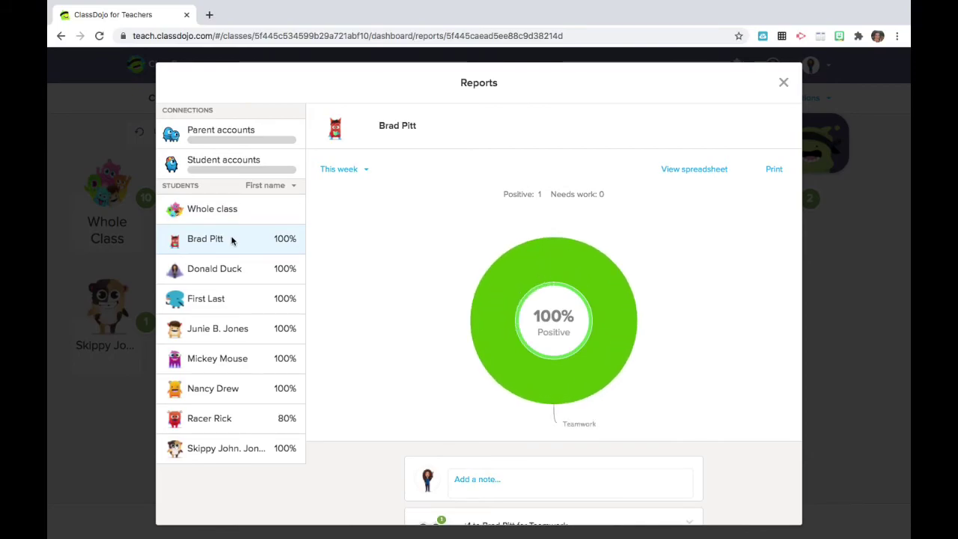
pyautogui.click(365, 169)
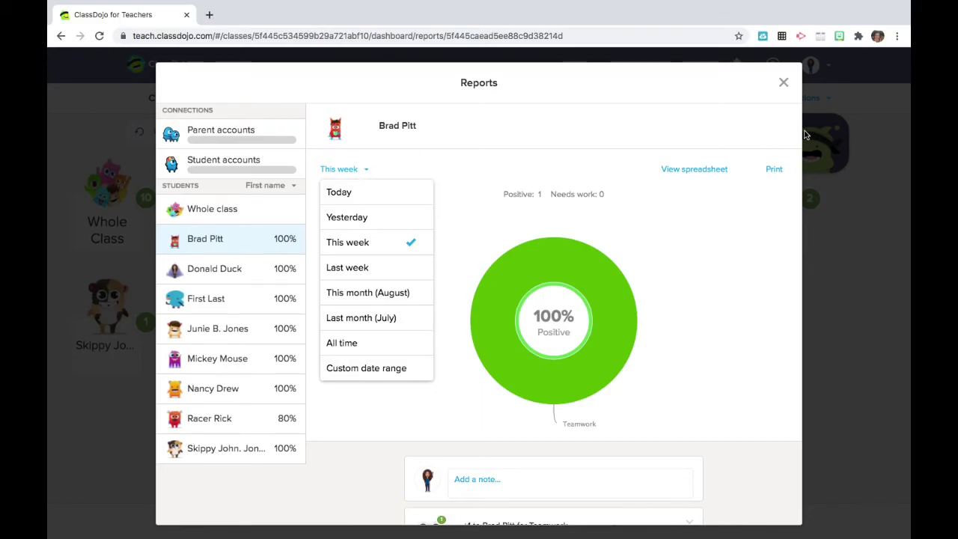
pyautogui.click(784, 82)
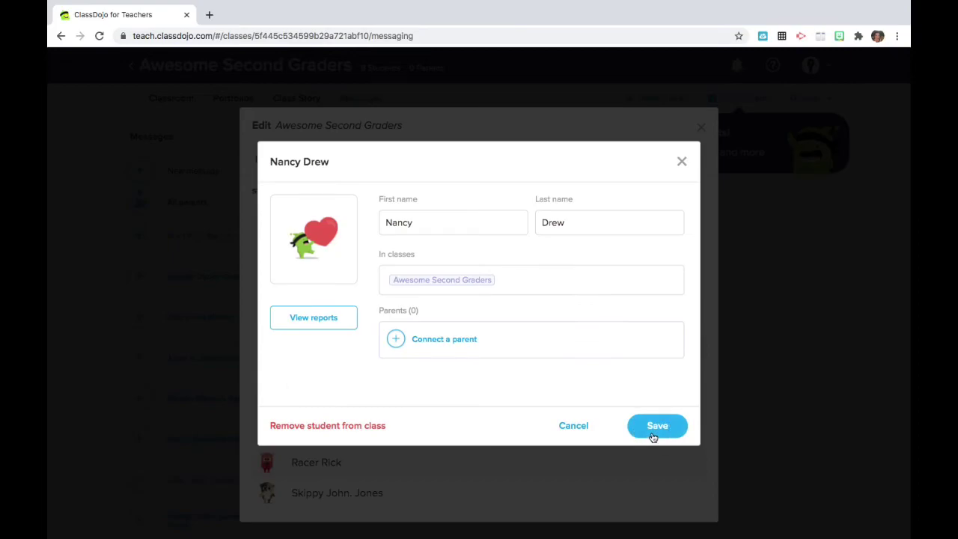
# Save the student's red-heart avatar change and return to the classroom grid.
pyautogui.click(654, 428)
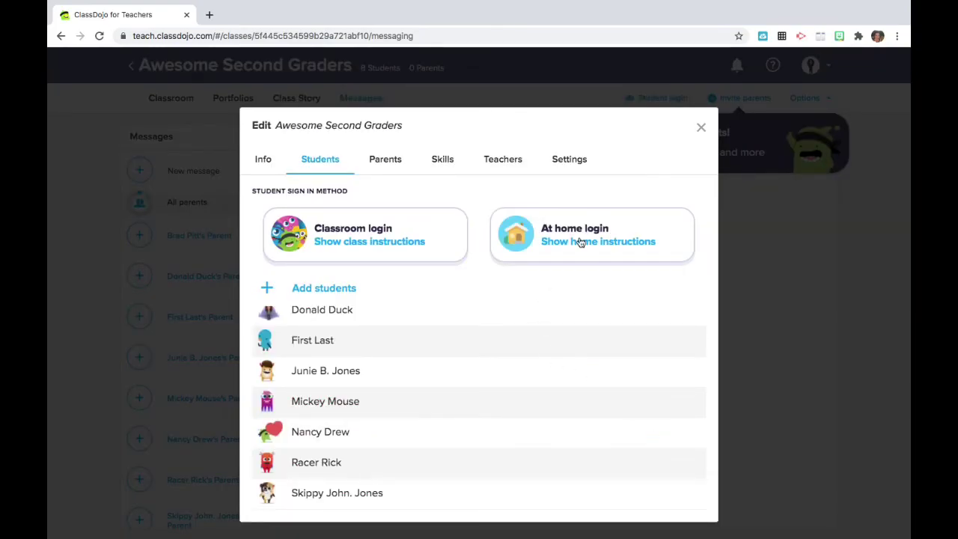
pyautogui.click(698, 126)
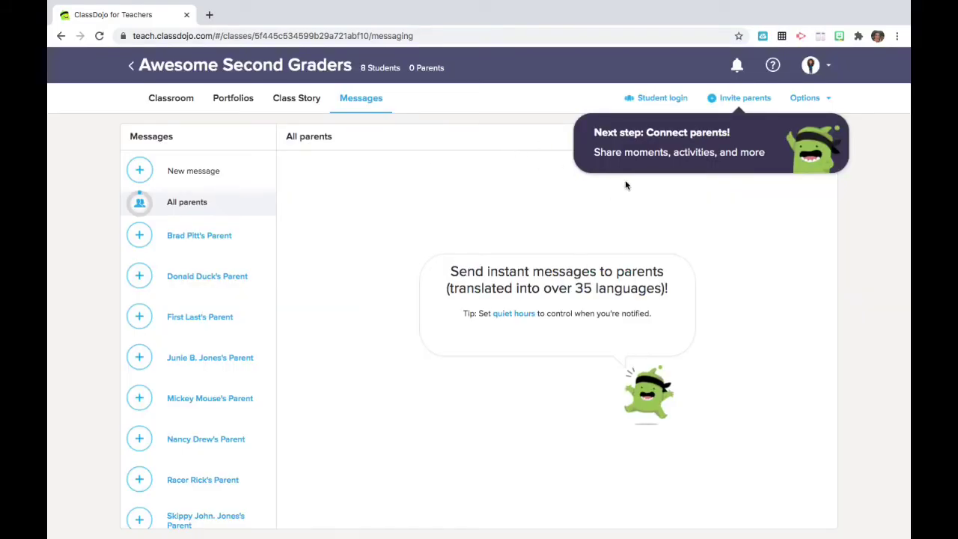
pyautogui.click(172, 100)
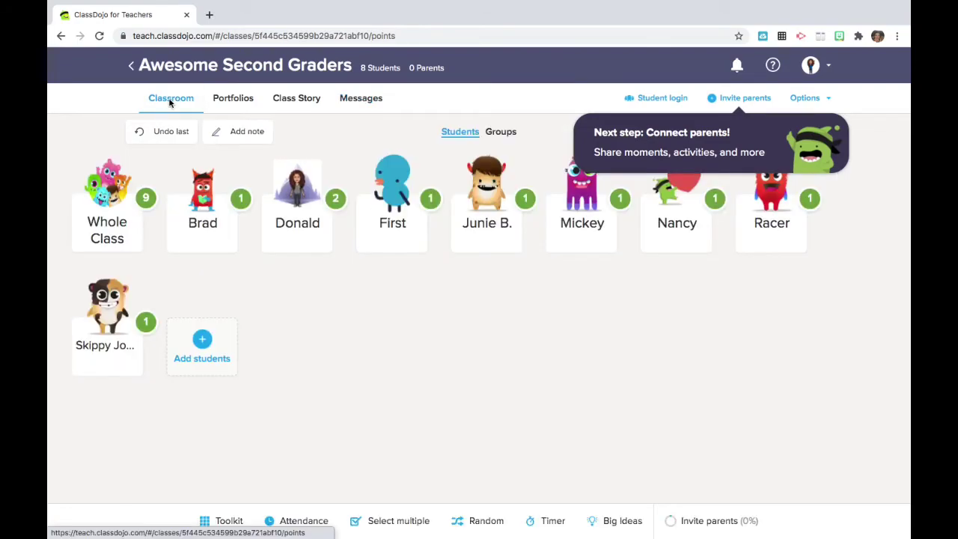
# Look over the Invite parents panel and a parent email field, then close it.
pyautogui.click(749, 100)
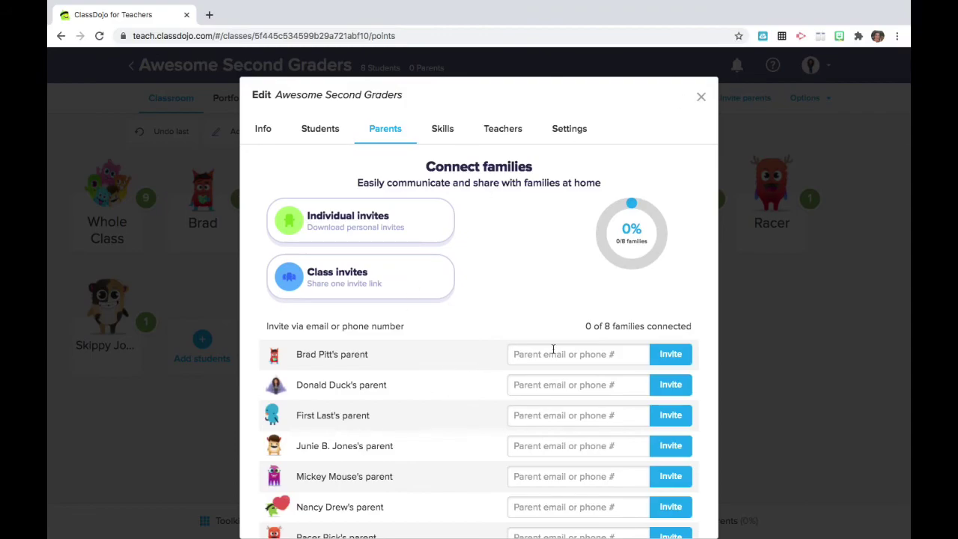
pyautogui.click(601, 359)
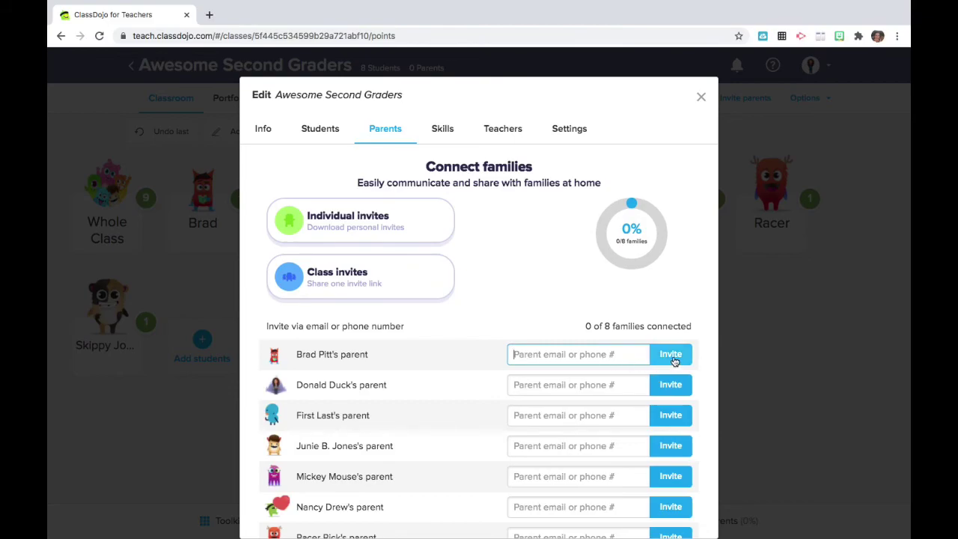
pyautogui.scroll(-1, 552, 329)
pyautogui.scroll(1, 552, 329)
pyautogui.click(553, 355)
pyautogui.click(703, 95)
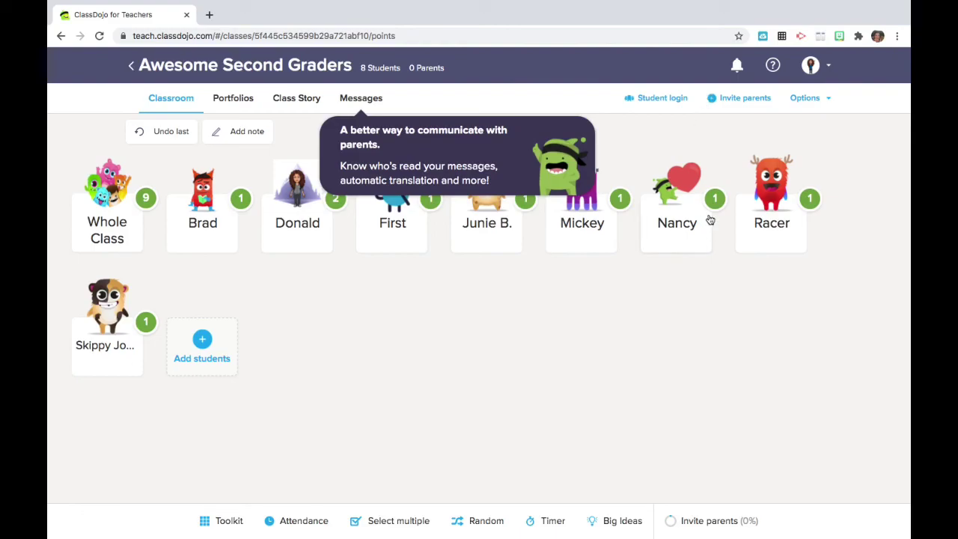
# Bring up Add co-teachers and select the teacher email field.
pyautogui.click(811, 105)
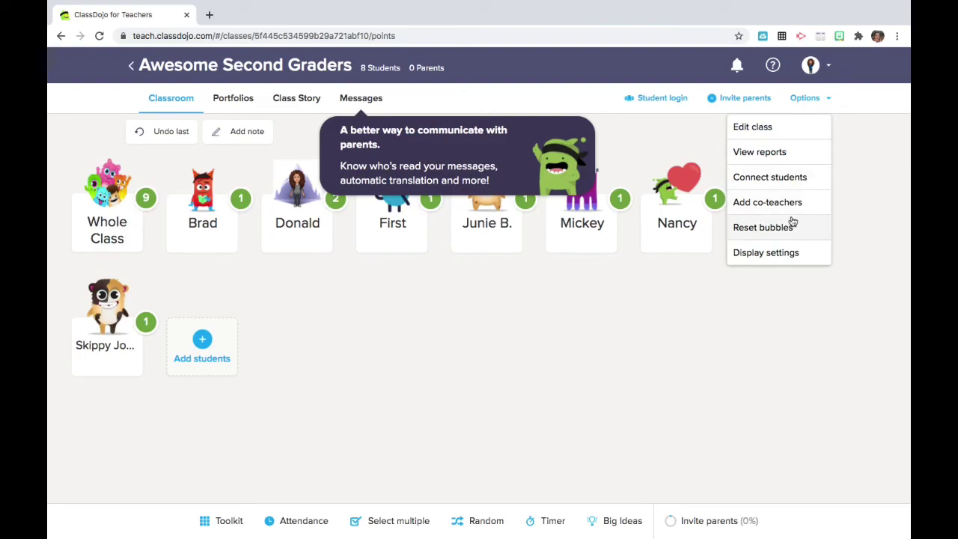
pyautogui.click(787, 205)
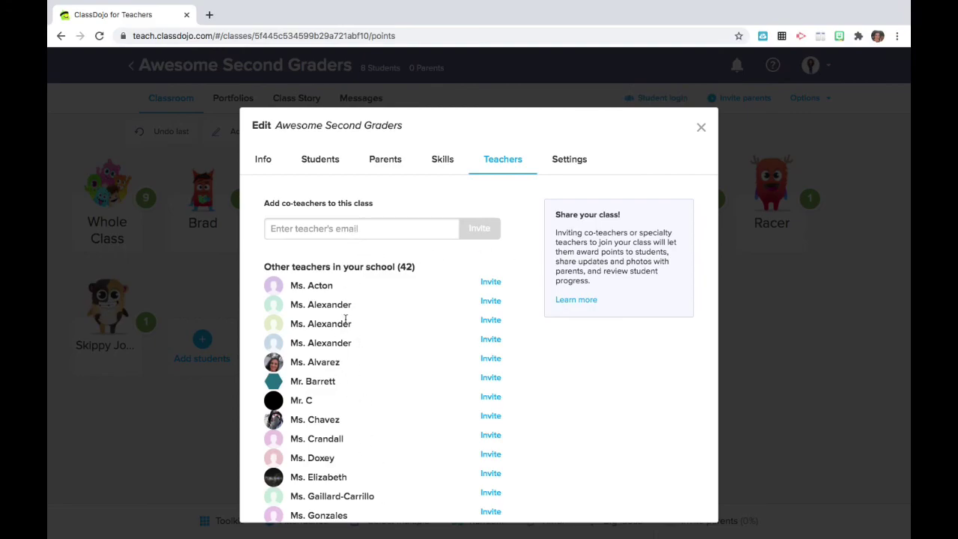
pyautogui.click(318, 230)
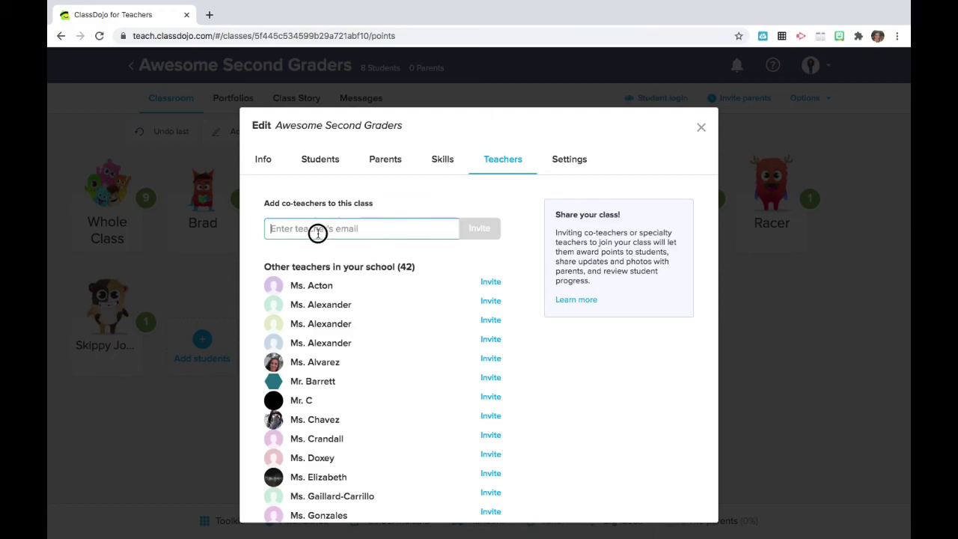
# Close the co-teacher panel to return to the Awesome Second Graders student grid.
pyautogui.click(701, 129)
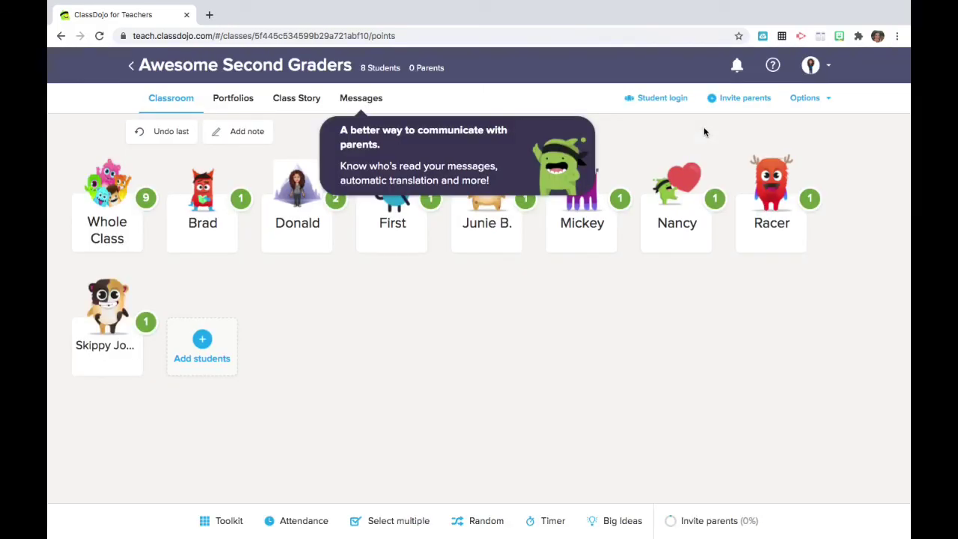